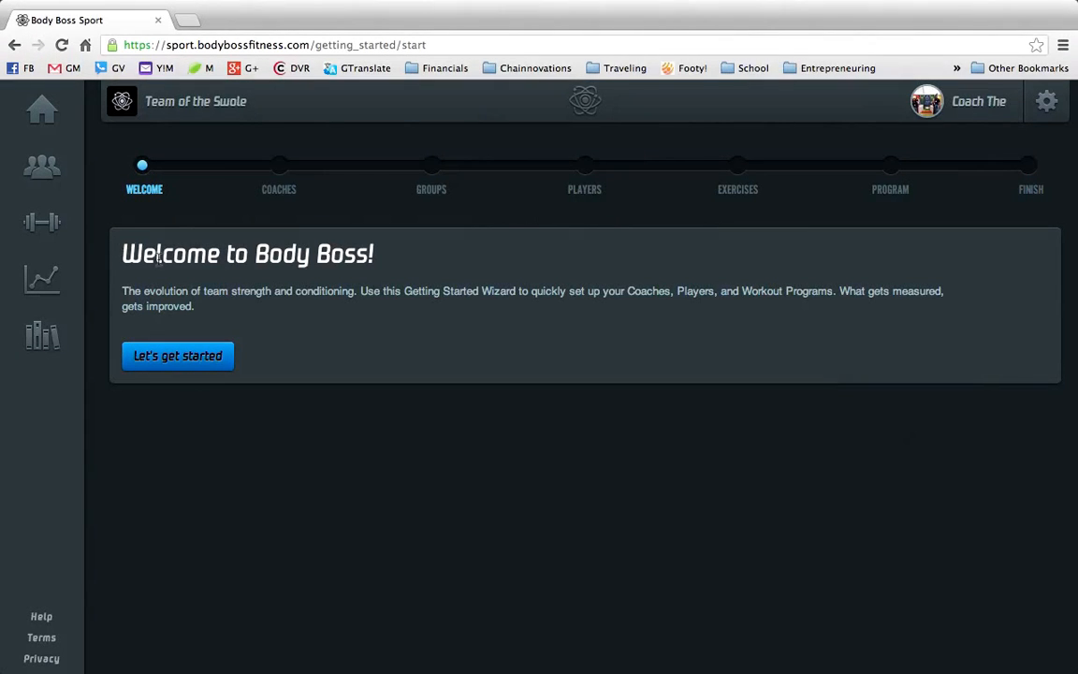
- Start the Getting Started wizard and skip the Add Coaches step
left_click(152, 367)
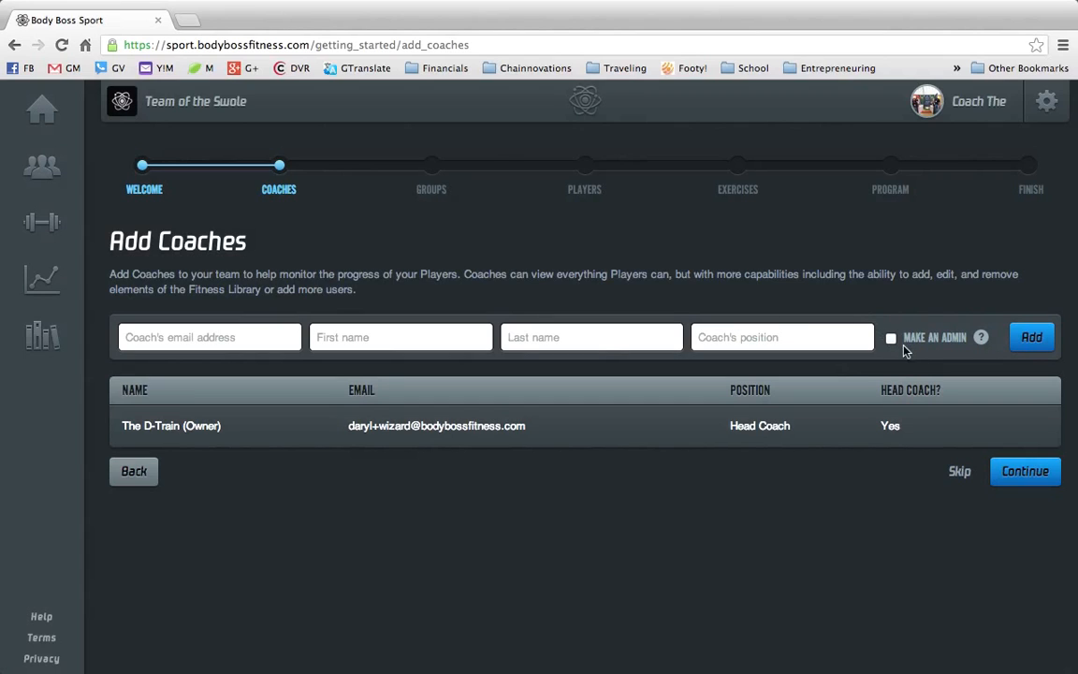
mouse_move(981, 338)
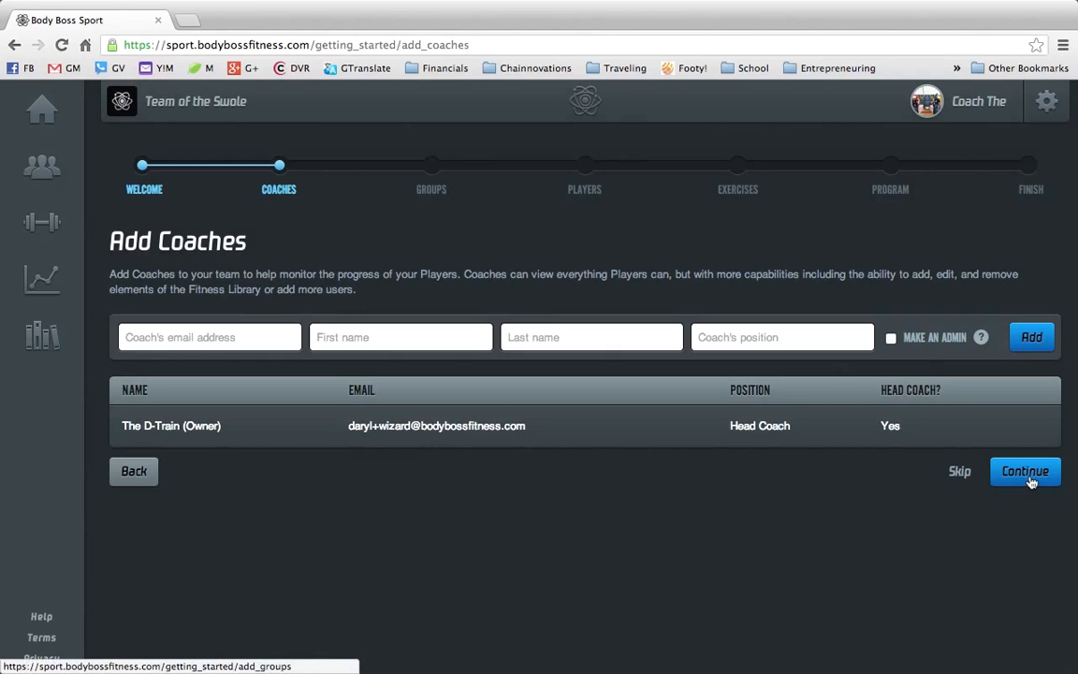
left_click(960, 472)
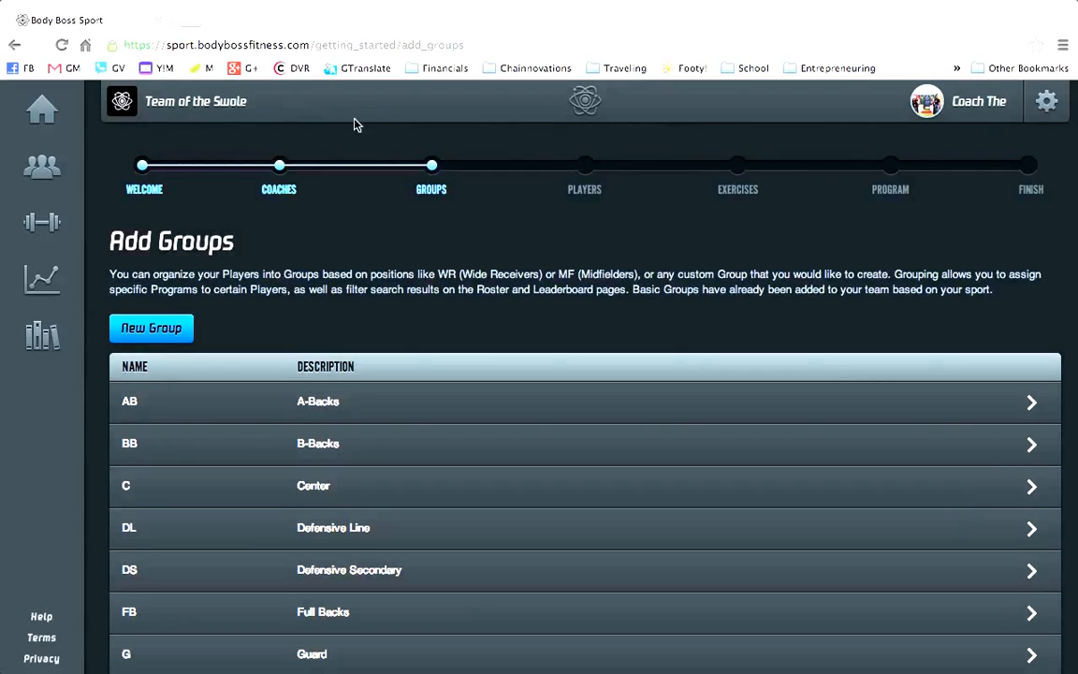
- Create a new group named BIG with the description BIG Players
left_click(485, 343)
scroll(485, 343, "down", 2)
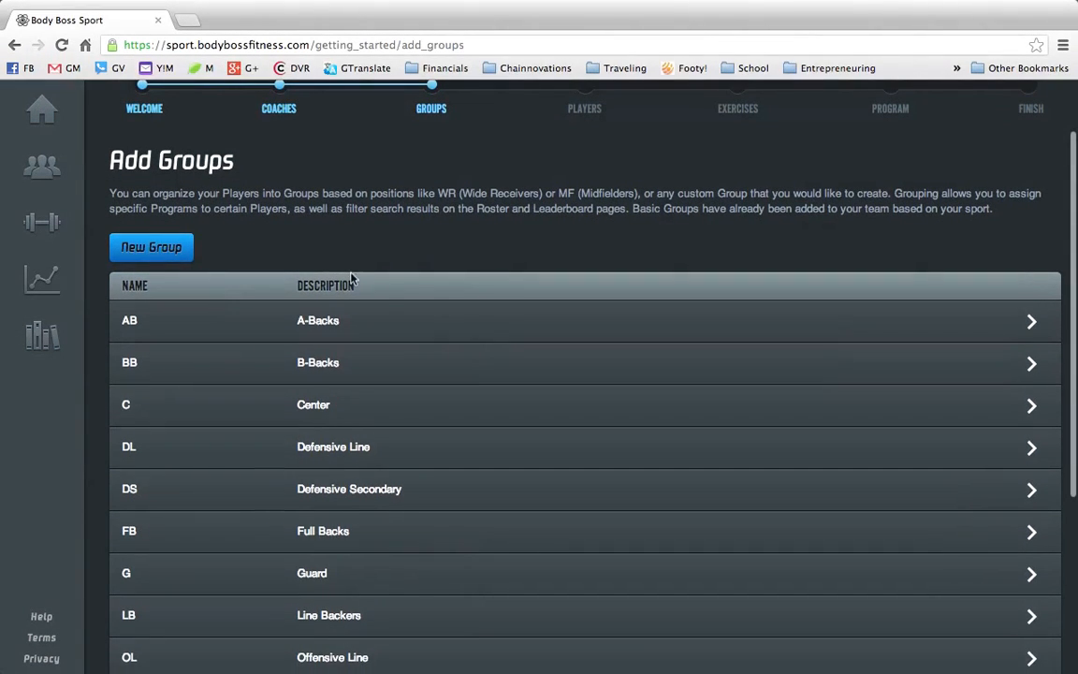
left_click(172, 252)
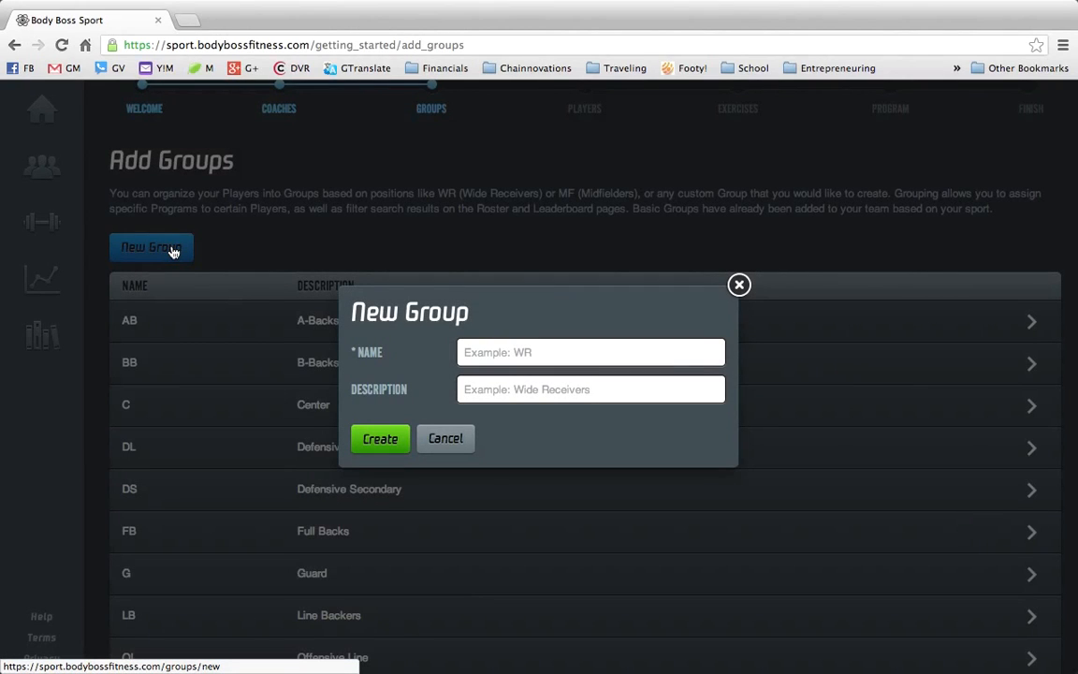
left_click(499, 352)
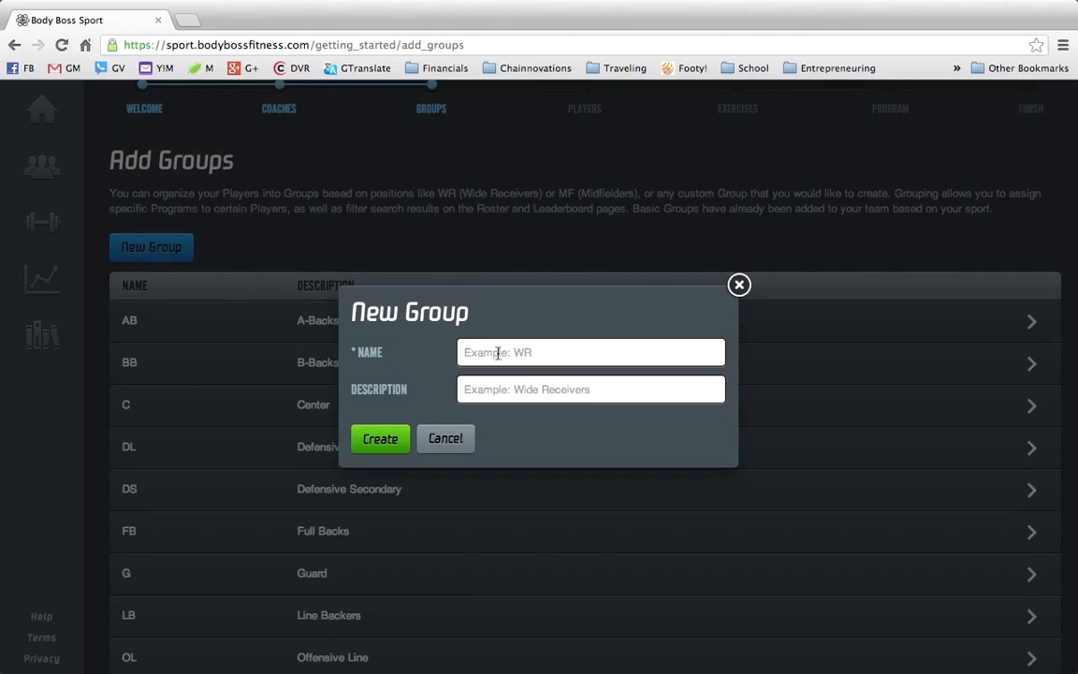
type("BIG ")
type("BIG Players")
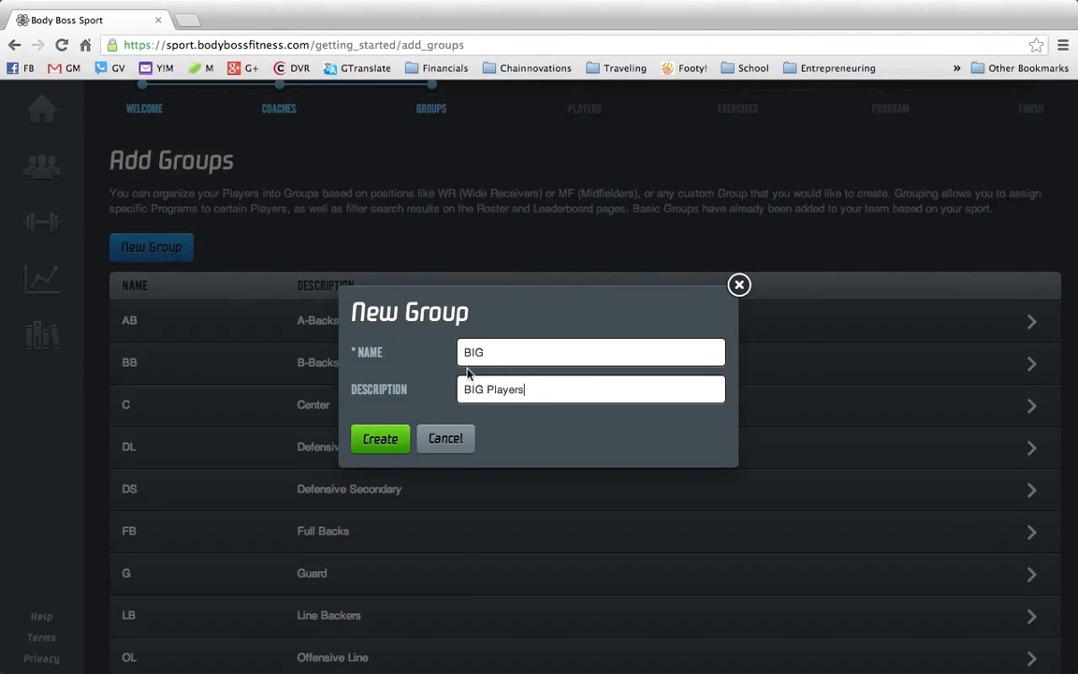
left_click(384, 442)
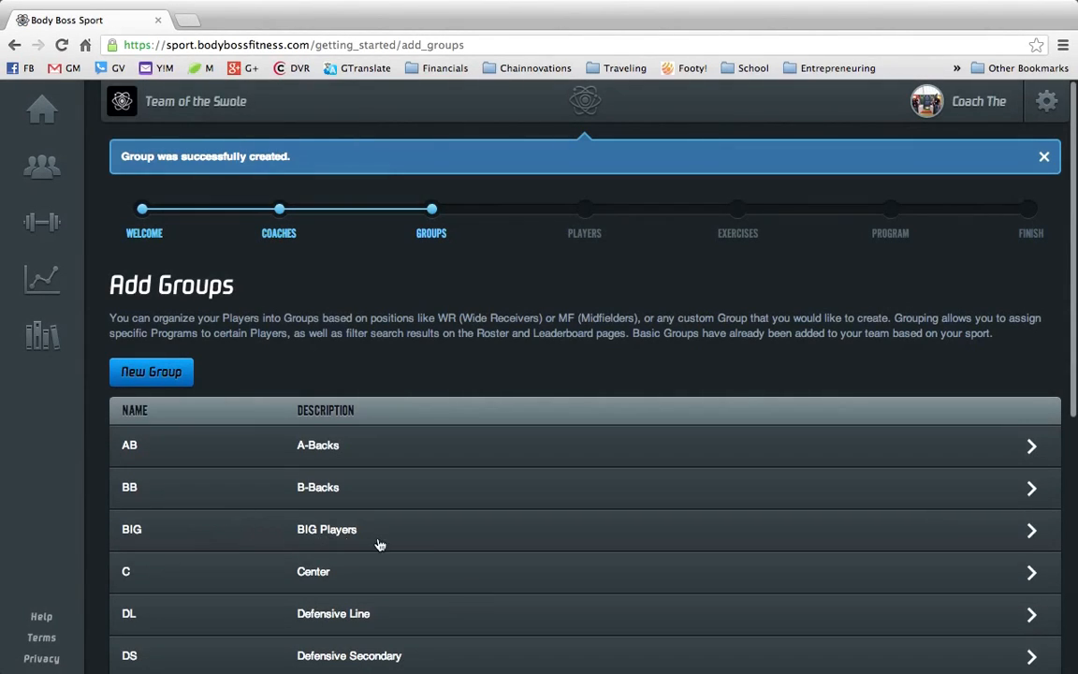
- Edit the BIG group, renaming it MED with the description MEDIUM Players, and update it
scroll(282, 547, "down", 10)
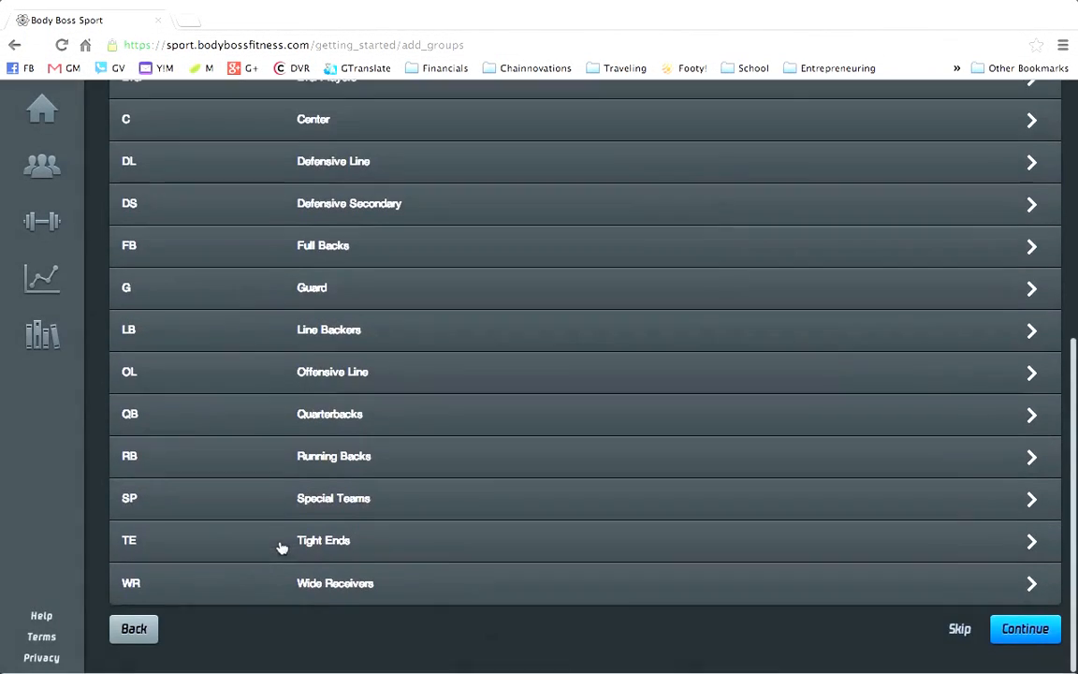
scroll(282, 548, "up", 6)
scroll(282, 546, "up", 3)
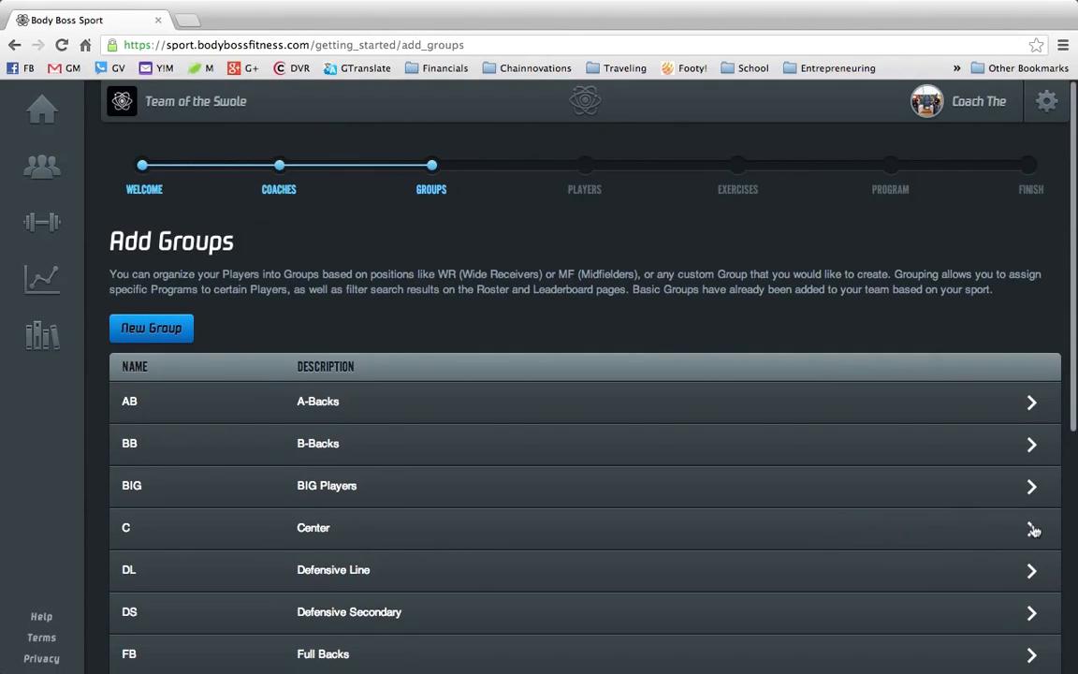
left_click(931, 489)
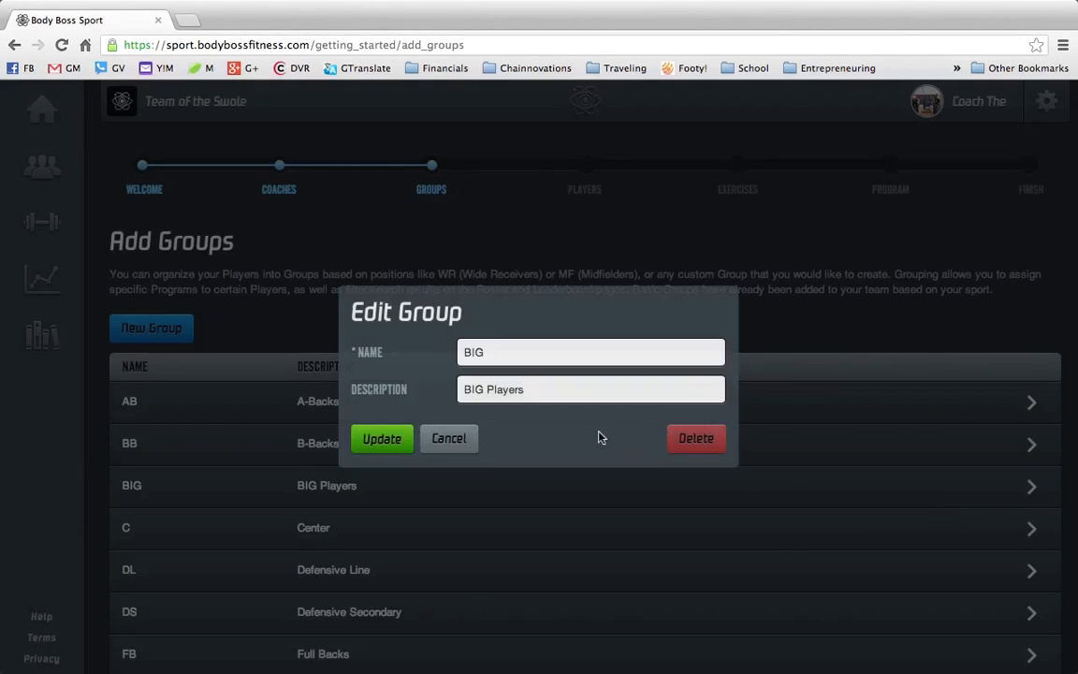
left_click(503, 345)
key("BackSpace")
key("BackSpace")
key("BackSpace")
type("MED")
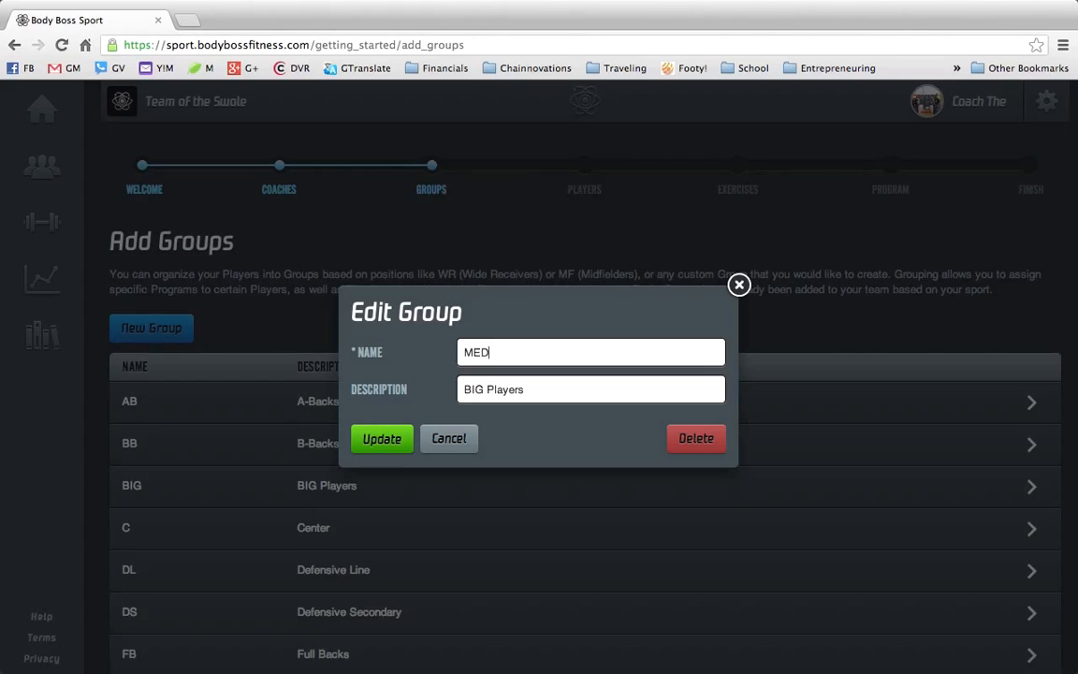
key("Tab")
key("Left")
key("shift+Right")
key("shift+Right")
key("shift+Right")
type("MEDIUM")
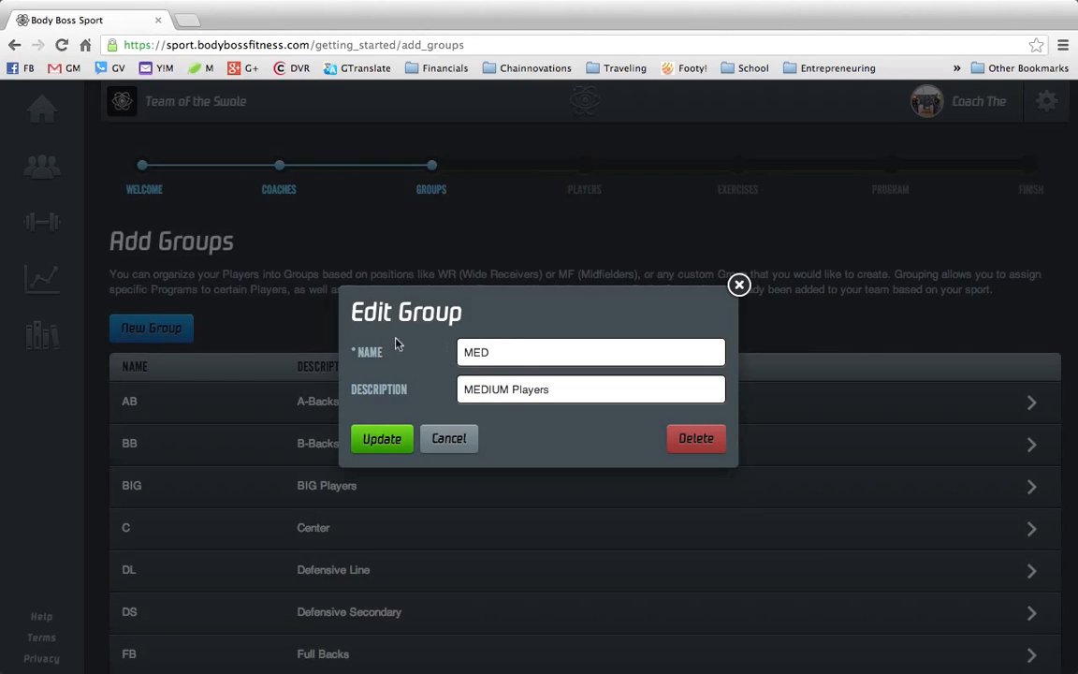
left_click(382, 439)
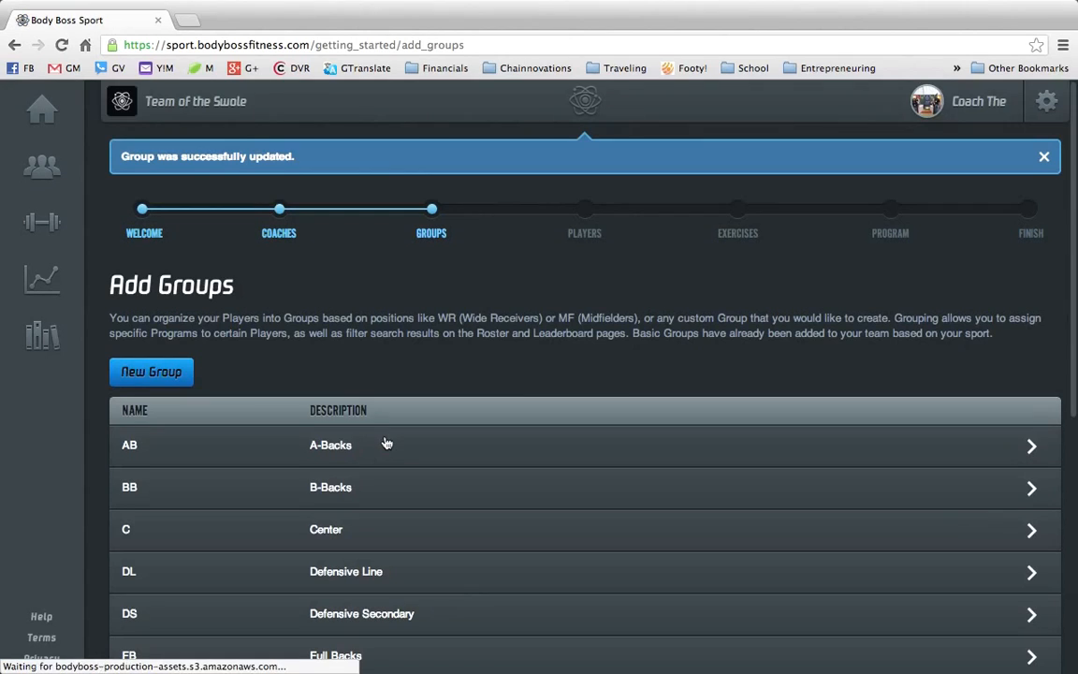
- Review the full list of groups and continue to the Add Players step
scroll(387, 442, "down", 1)
scroll(386, 443, "down", 2)
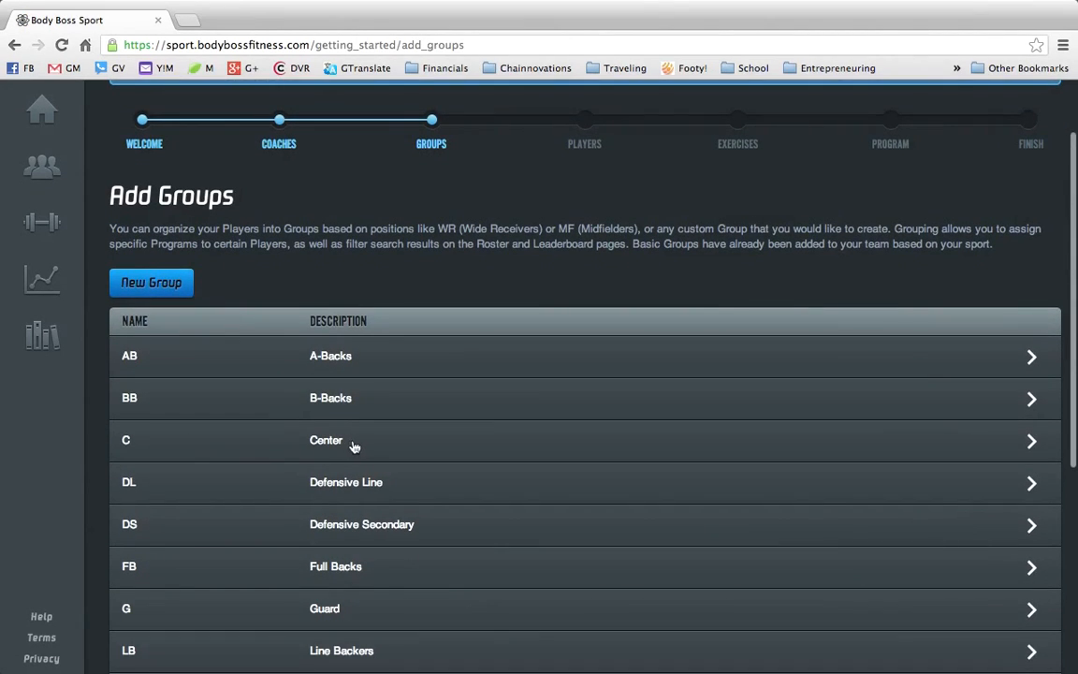
scroll(355, 446, "down", 2)
scroll(354, 447, "down", 1)
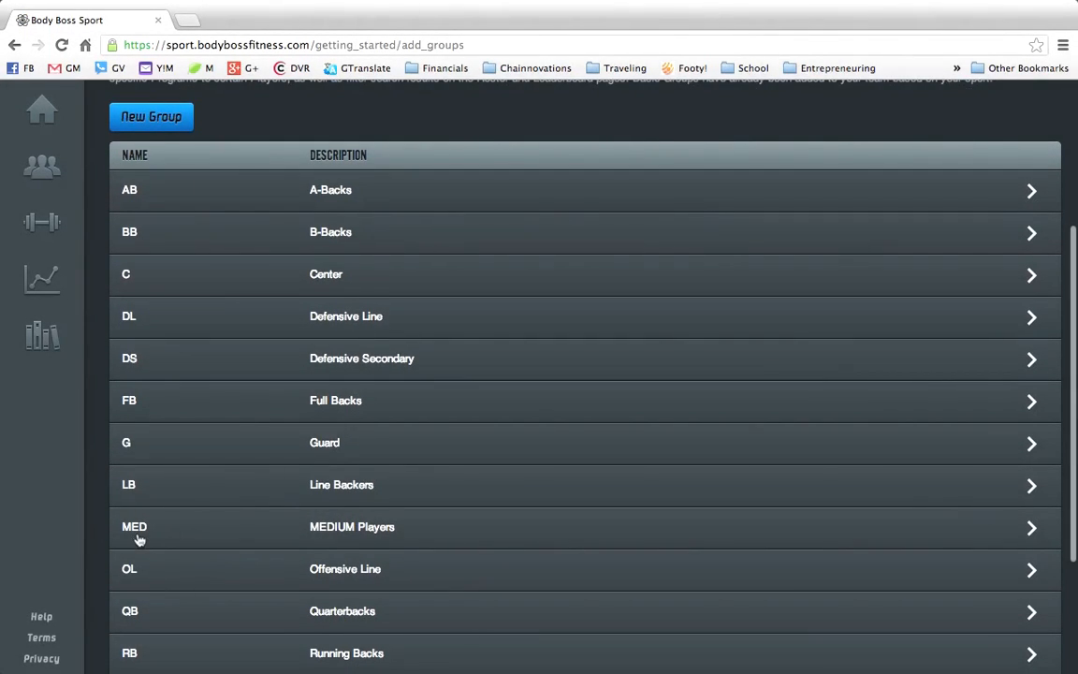
scroll(318, 527, "down", 1)
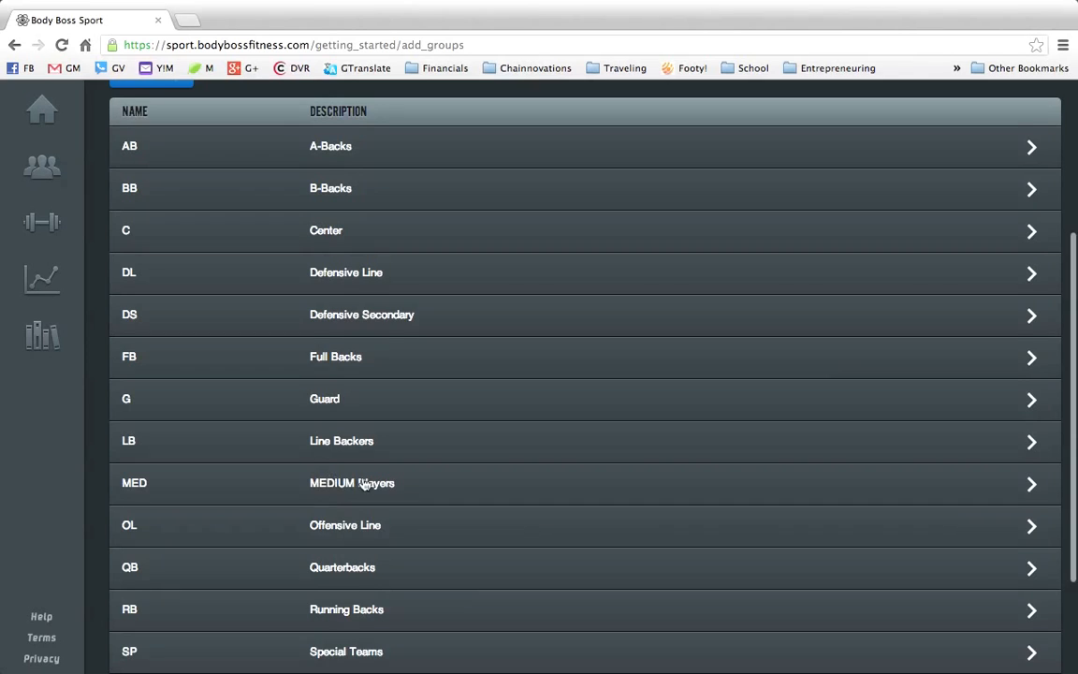
scroll(345, 476, "down", 3)
scroll(365, 487, "up", 5)
scroll(374, 485, "down", 5)
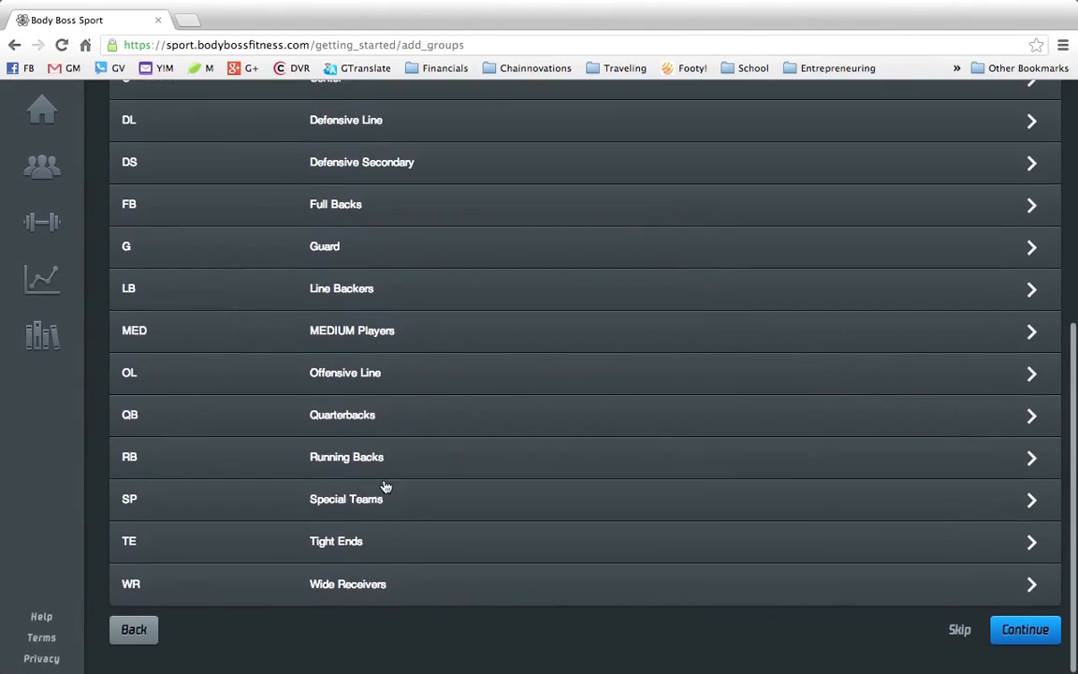
scroll(787, 493, "up", 5)
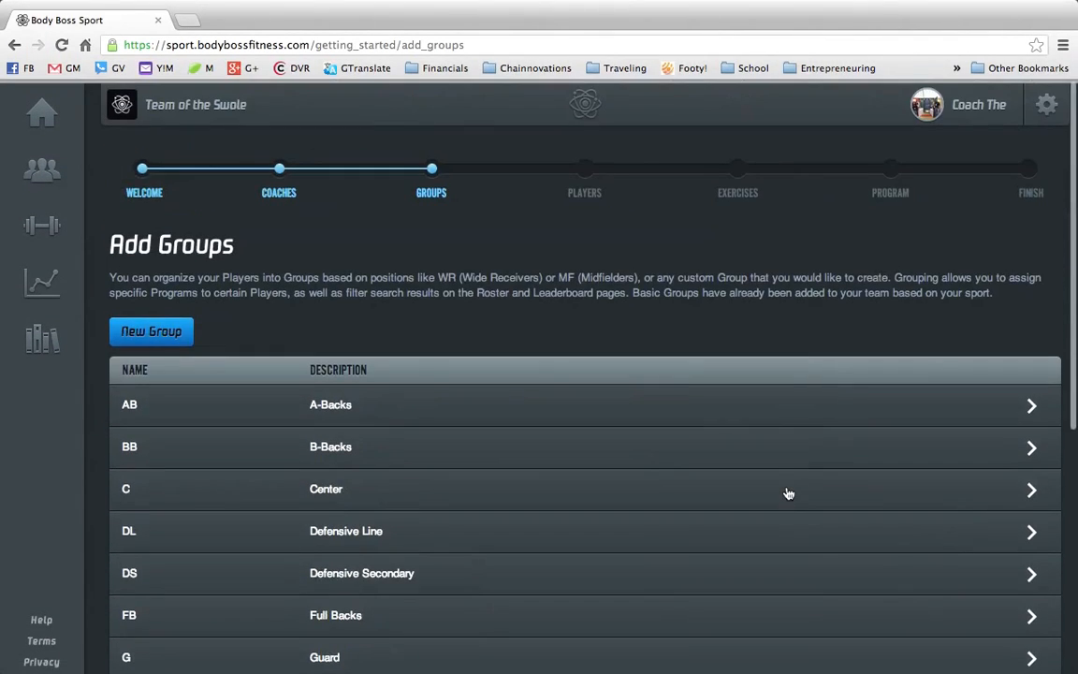
scroll(787, 493, "down", 3)
scroll(787, 493, "down", 3)
left_click(1025, 629)
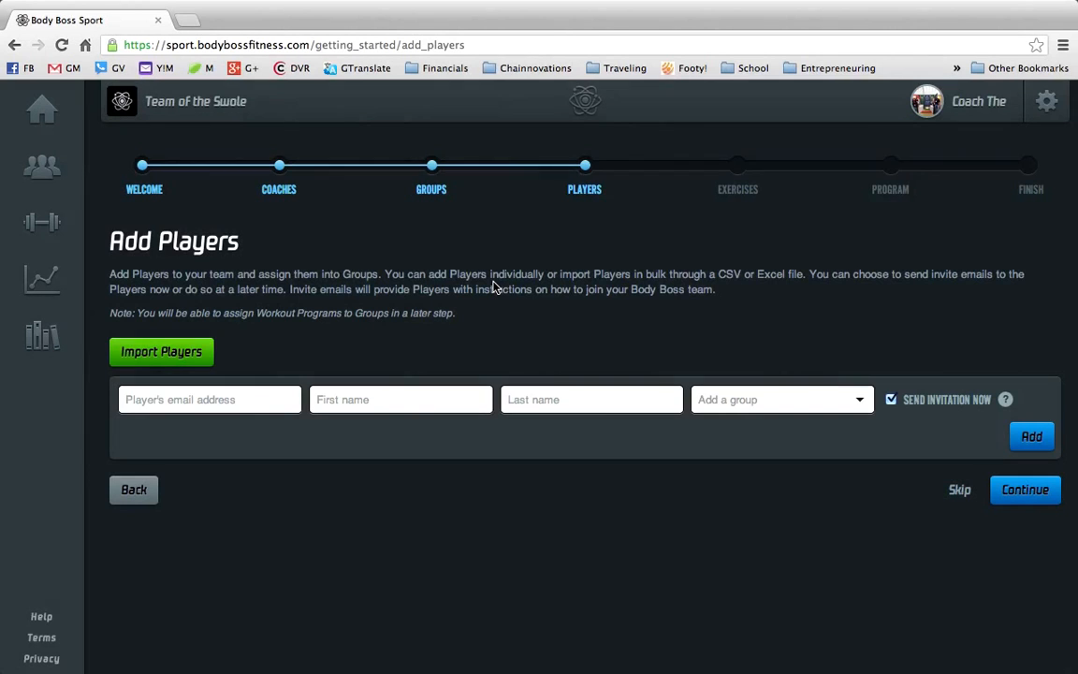
- Open the Import Players dialog and download the Excel sample roster file
left_click(180, 356)
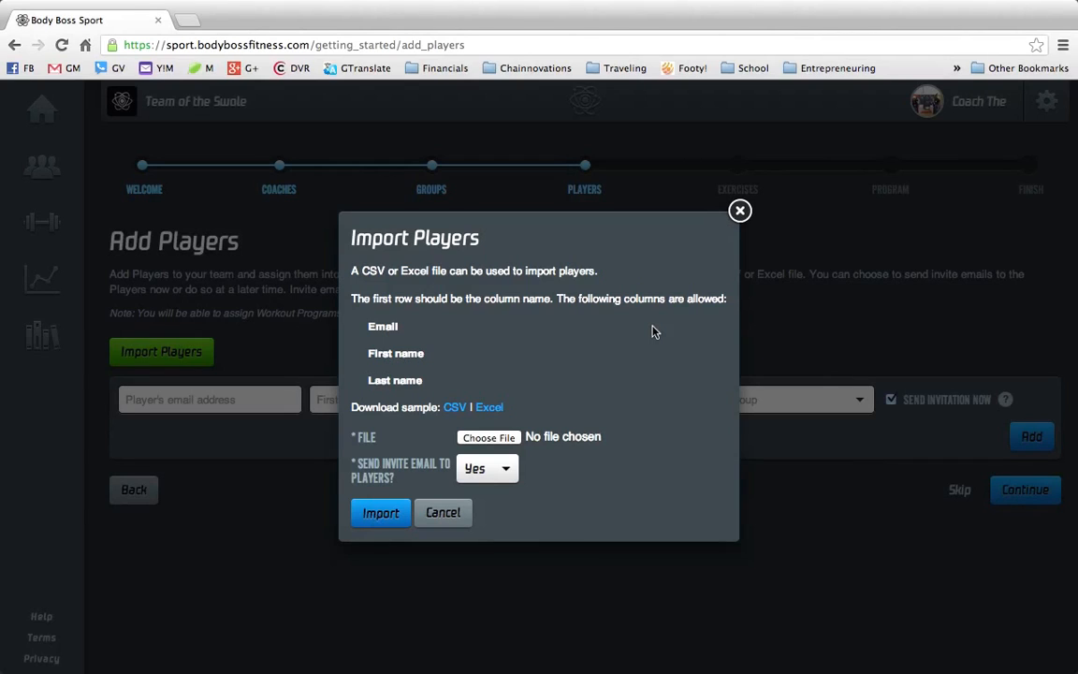
left_click(488, 409)
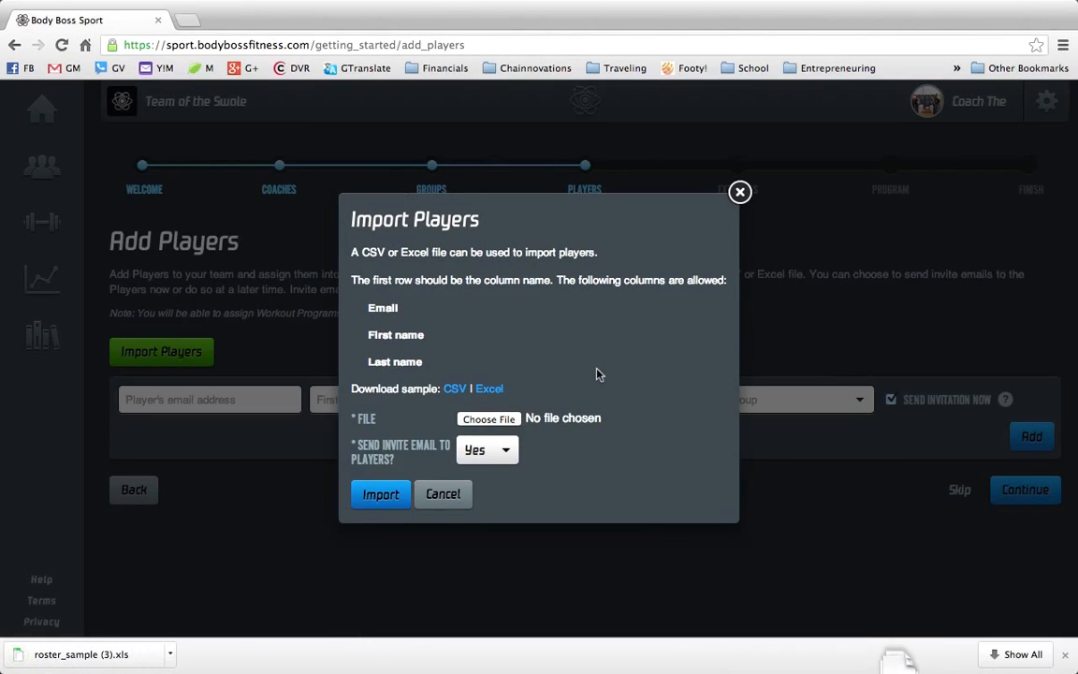
left_click(1066, 656)
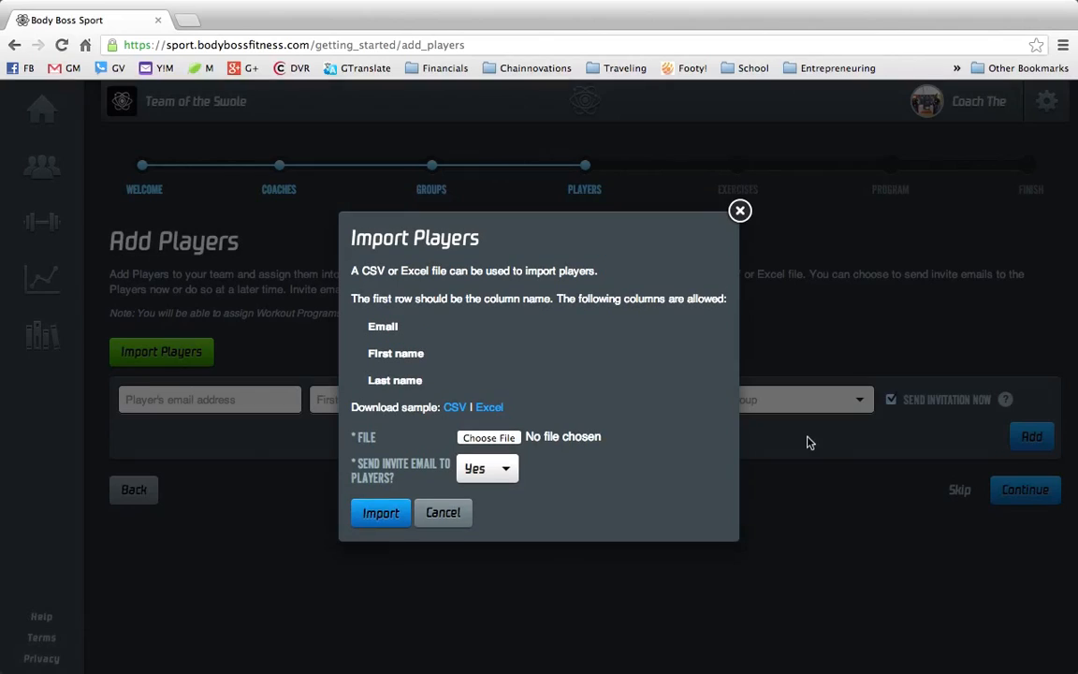
- Switch to the desktop and open the downloaded roster_sample spreadsheet in Excel
key("ctrl+Right")
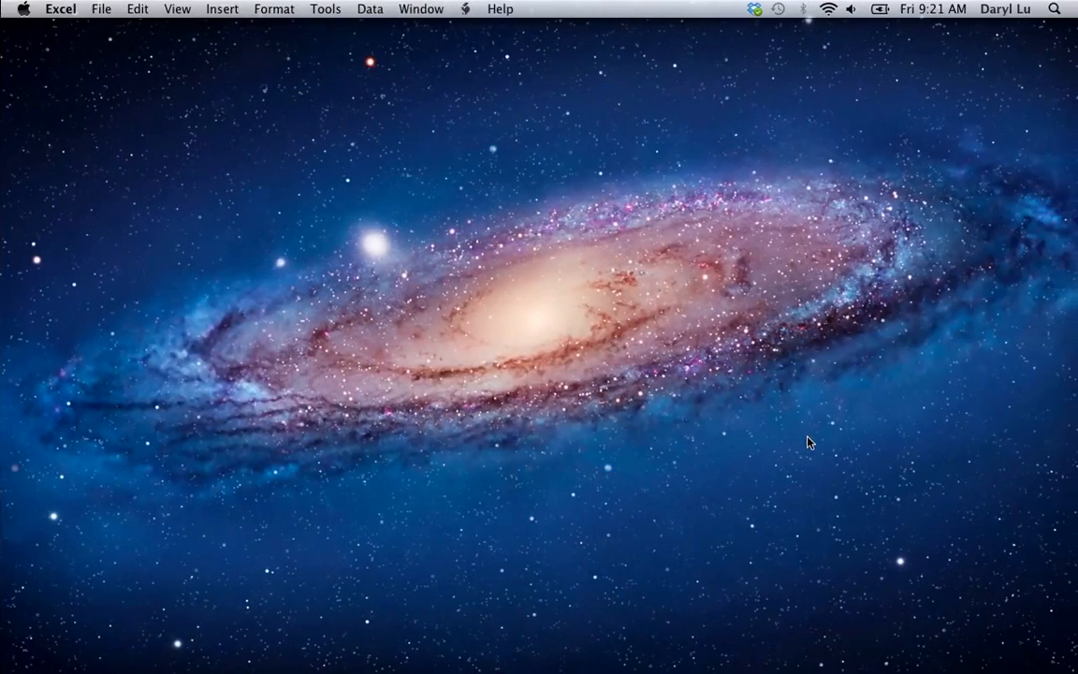
double_click(942, 410)
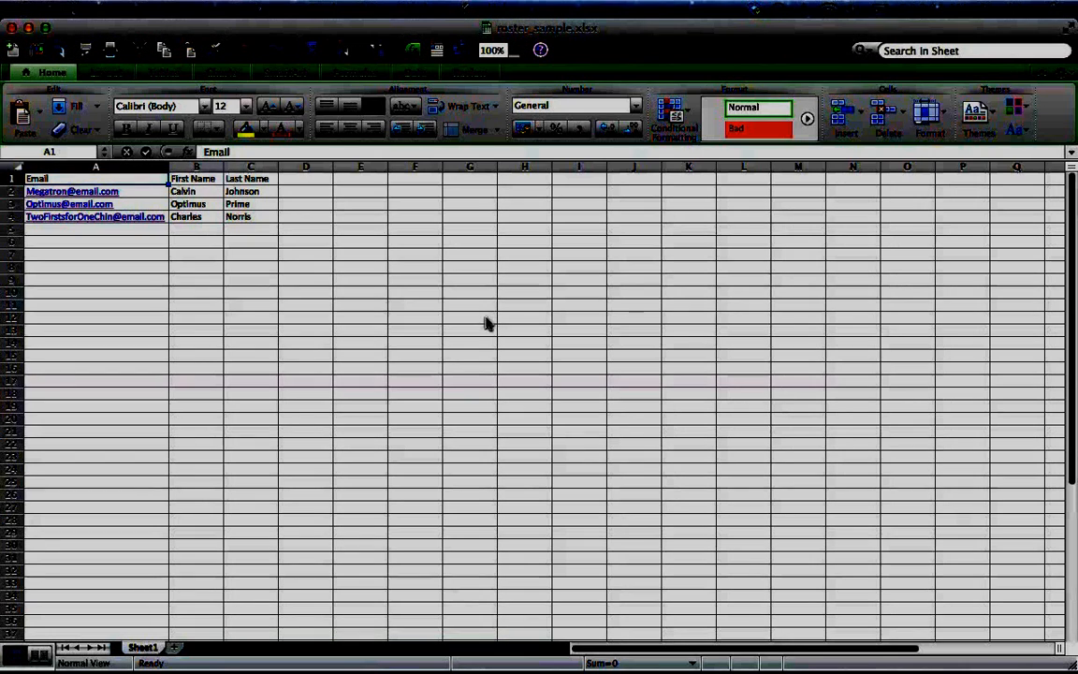
- Examine the spreadsheet's Email, First Name and Last Name columns cell by cell
key("Right")
key("Right")
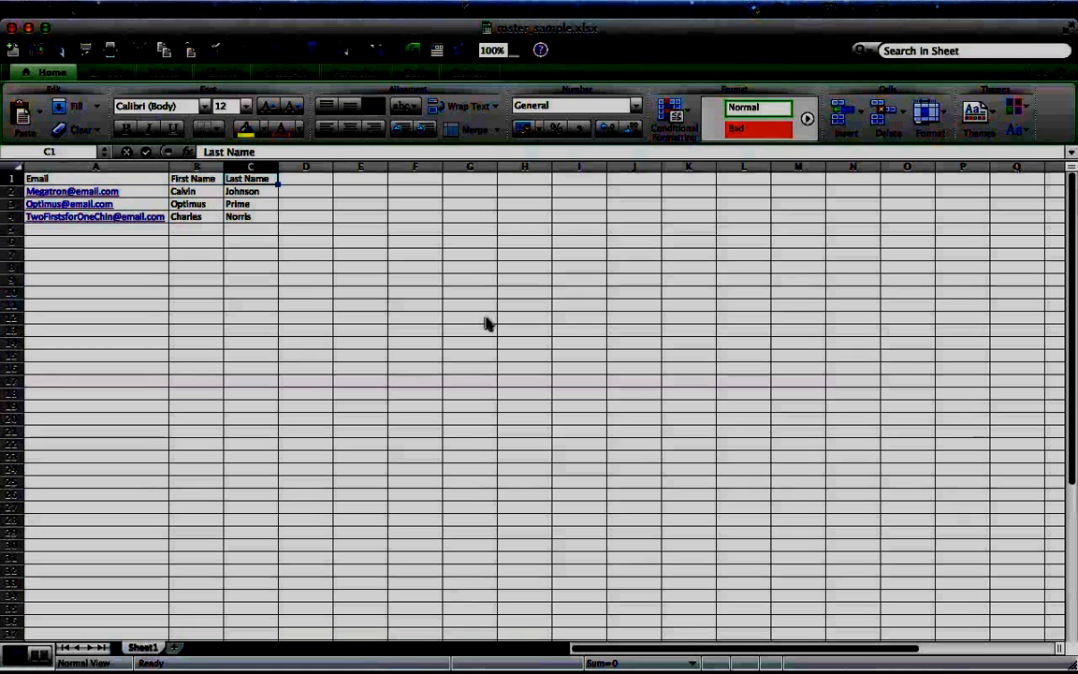
key("Left")
key("Left")
key("Down")
key("Down")
key("Down")
key("Right")
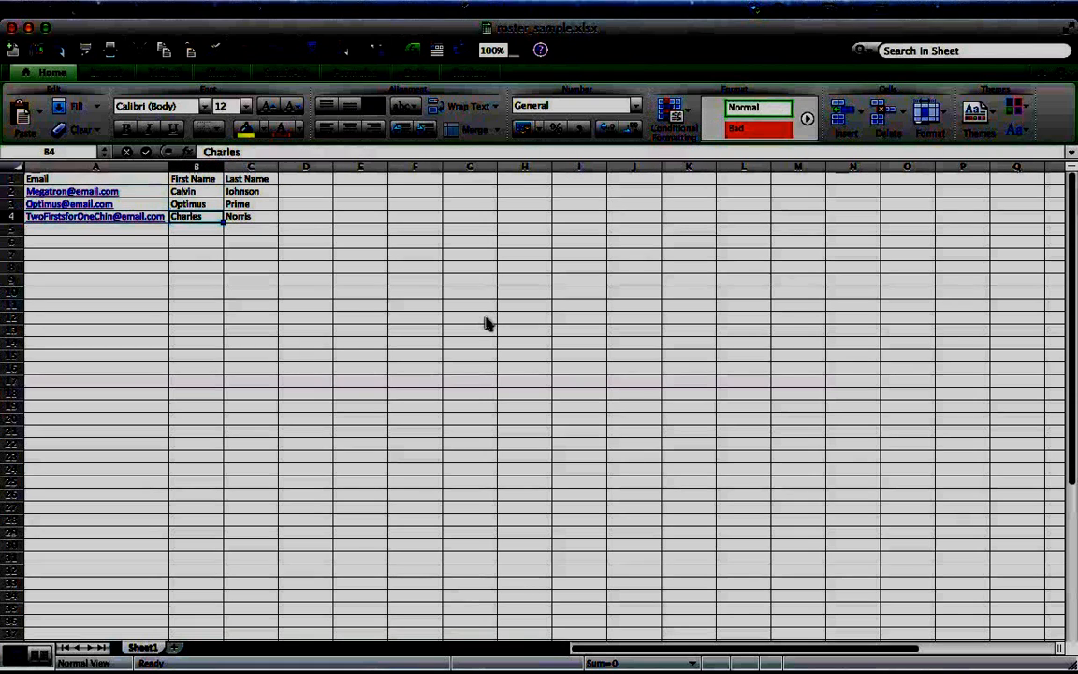
key("Up")
key("Right")
key("Up")
key("Up")
key("Down")
key("Down")
key("Down")
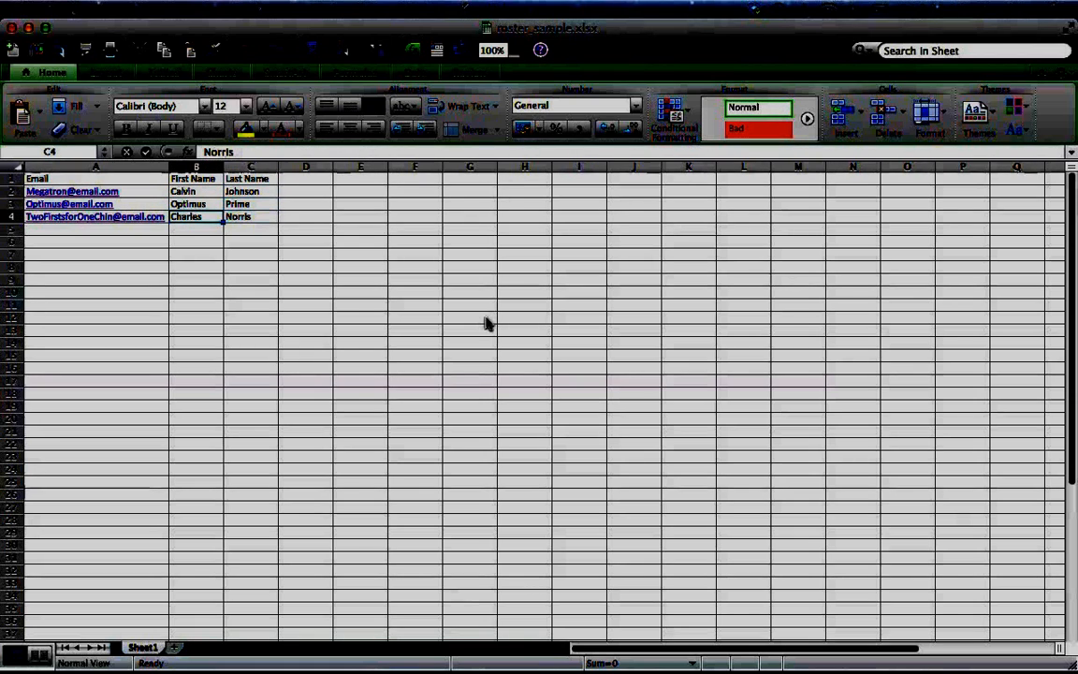
key("Left")
key("Up")
key("Up")
key("Down")
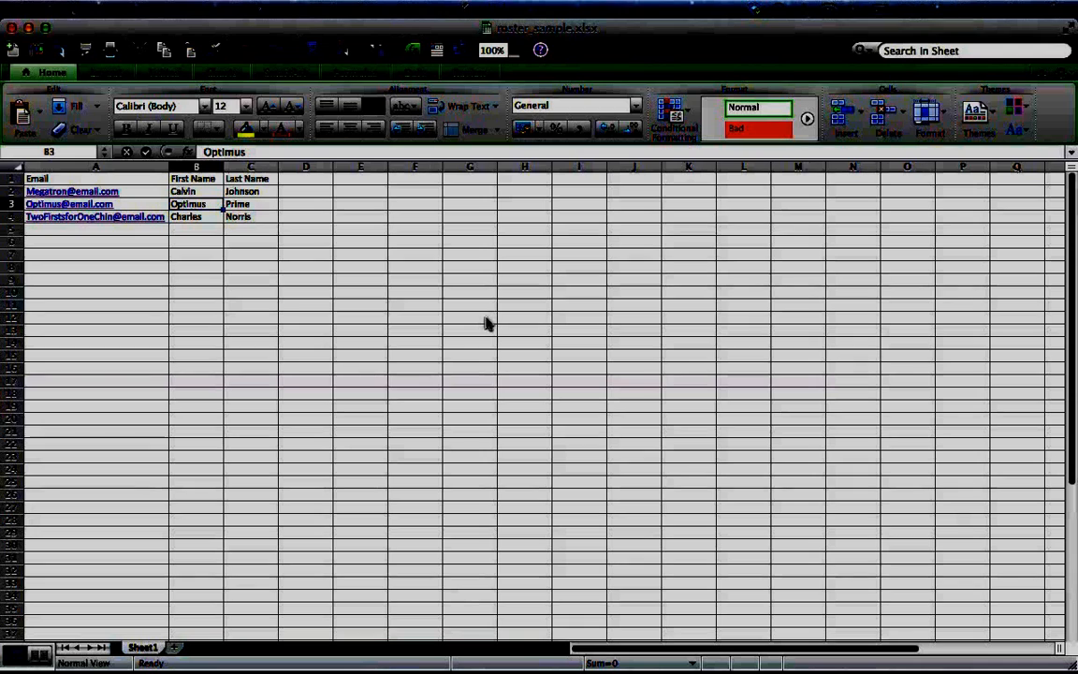
key("Right")
key("Down")
key("Left")
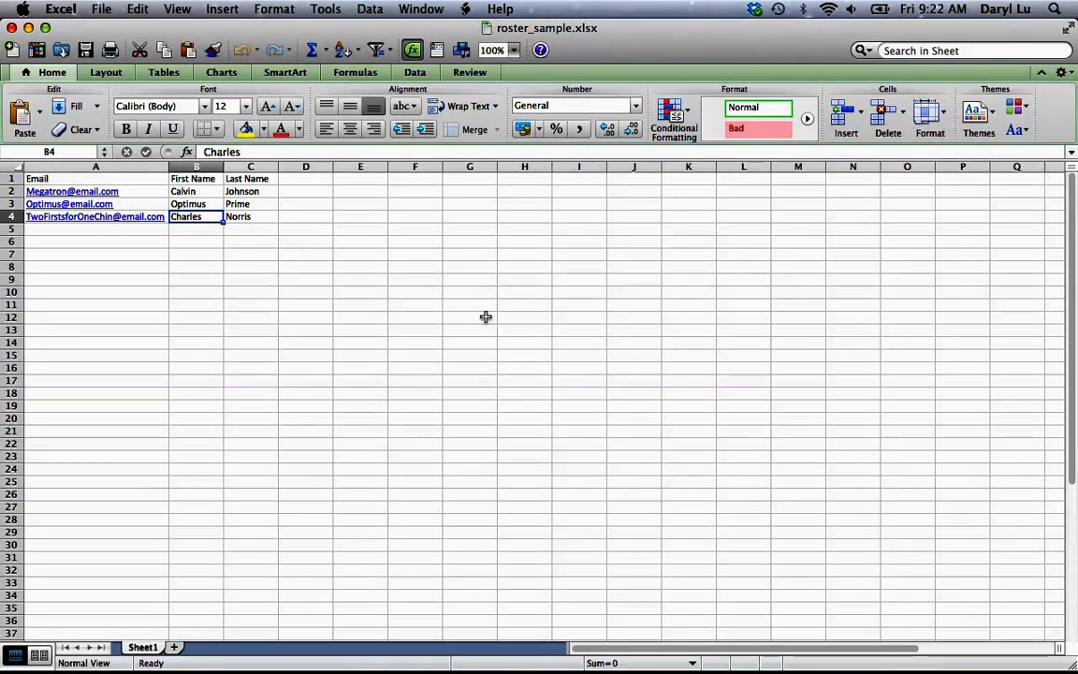
- Close the spreadsheet, return to the browser and choose roster_sample.xlsx as the import file
left_click(11, 28)
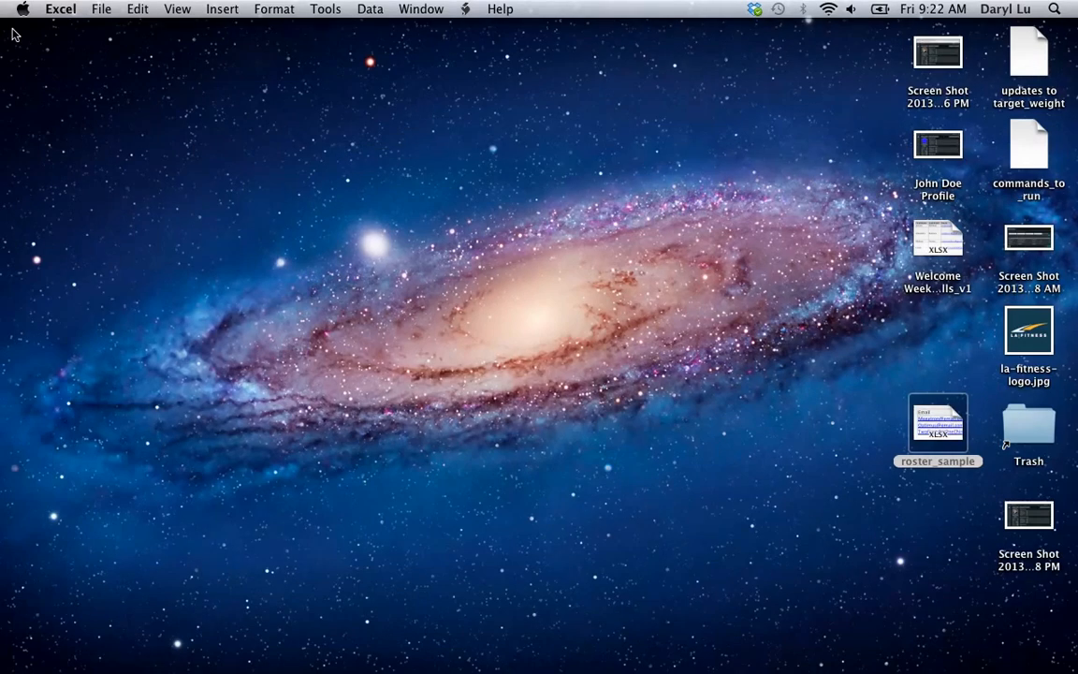
key("ctrl+Left")
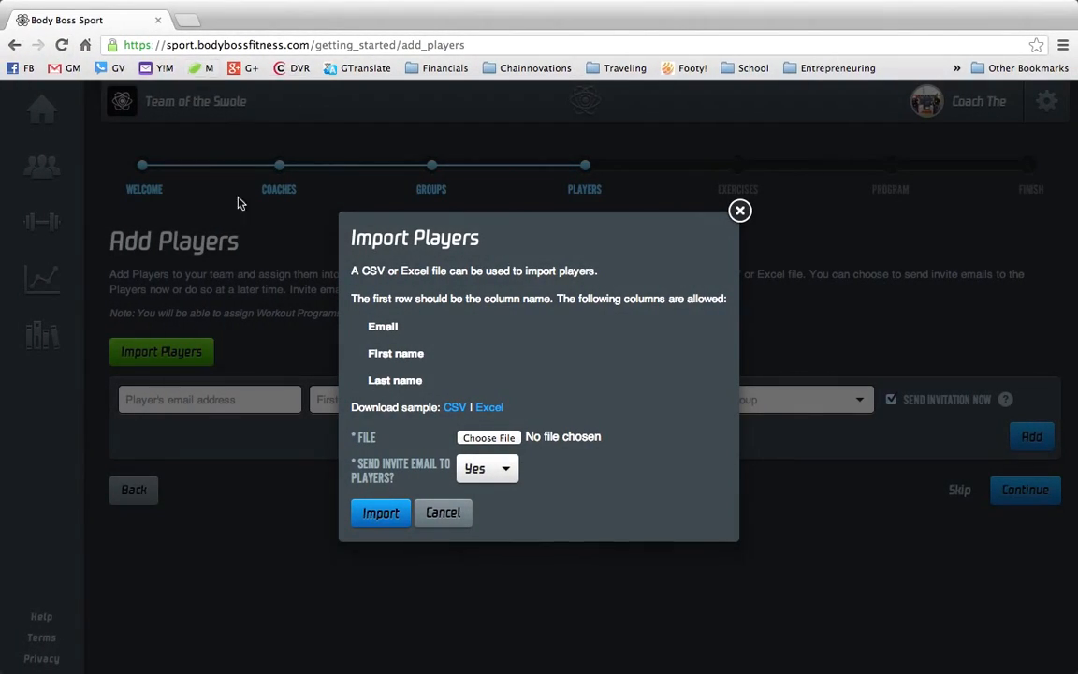
left_click(486, 439)
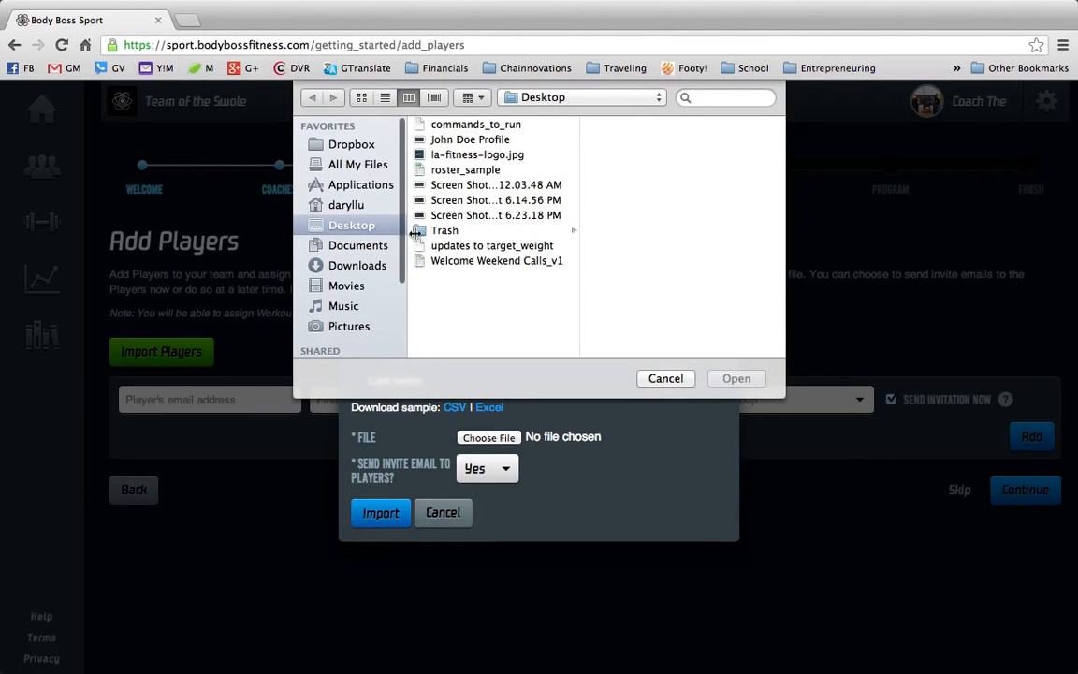
left_click(456, 172)
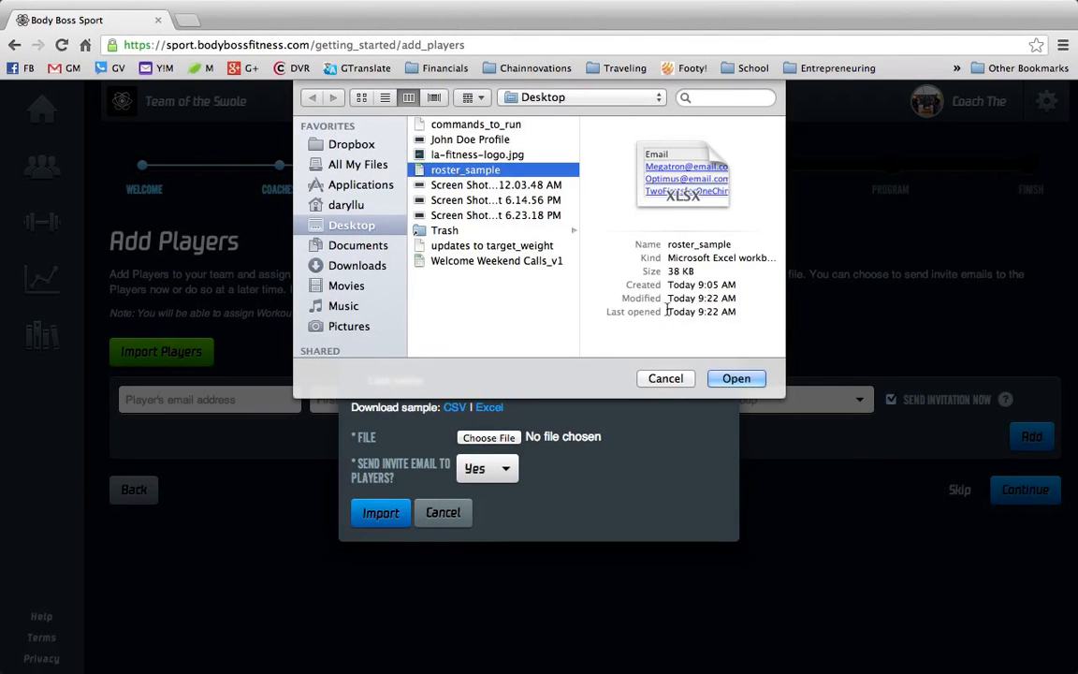
left_click(749, 378)
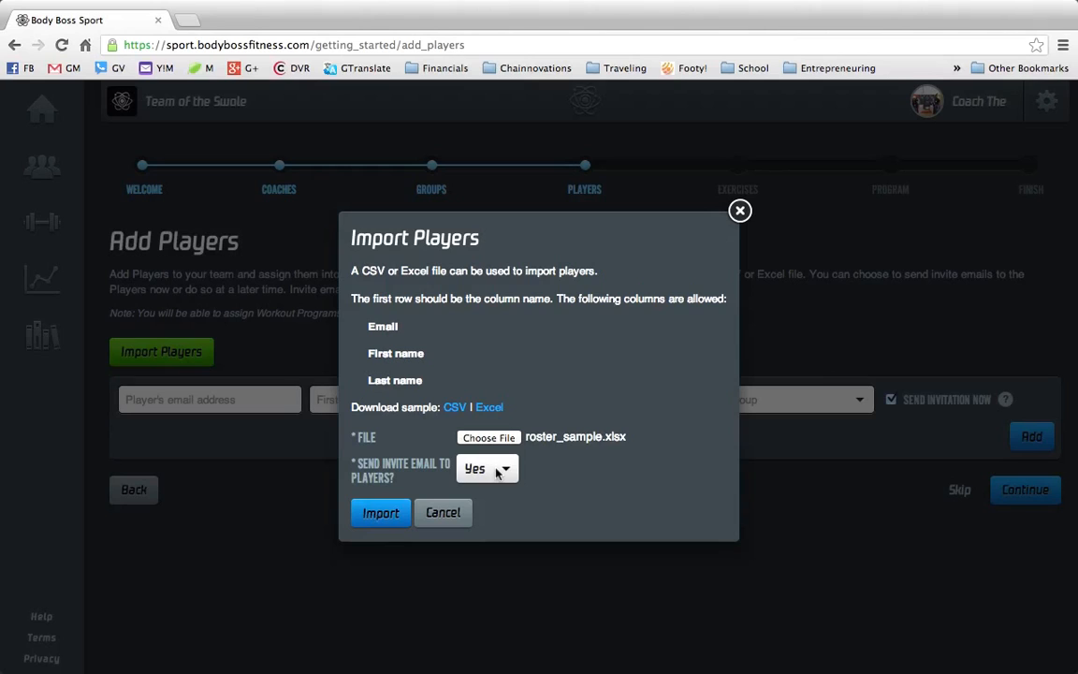
- Choose whether to send invite emails to players and import the roster file
left_click(497, 471)
left_click(481, 484)
left_click(395, 517)
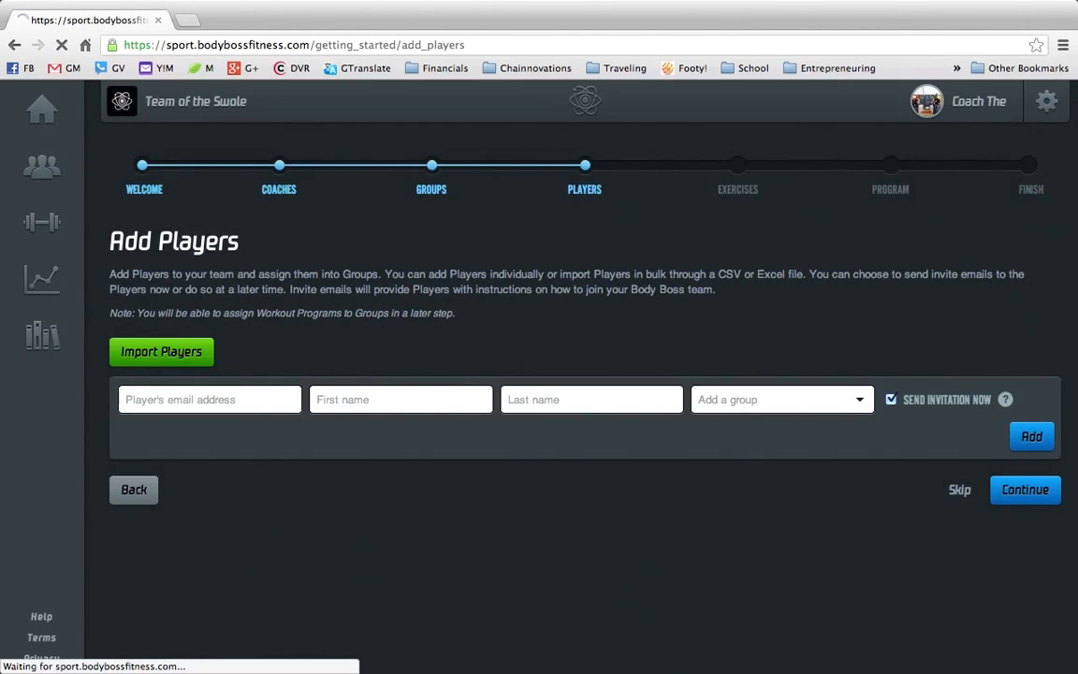
- Review the imported players and the available groups, then continue to the key exercises step
scroll(373, 502, "down", 2)
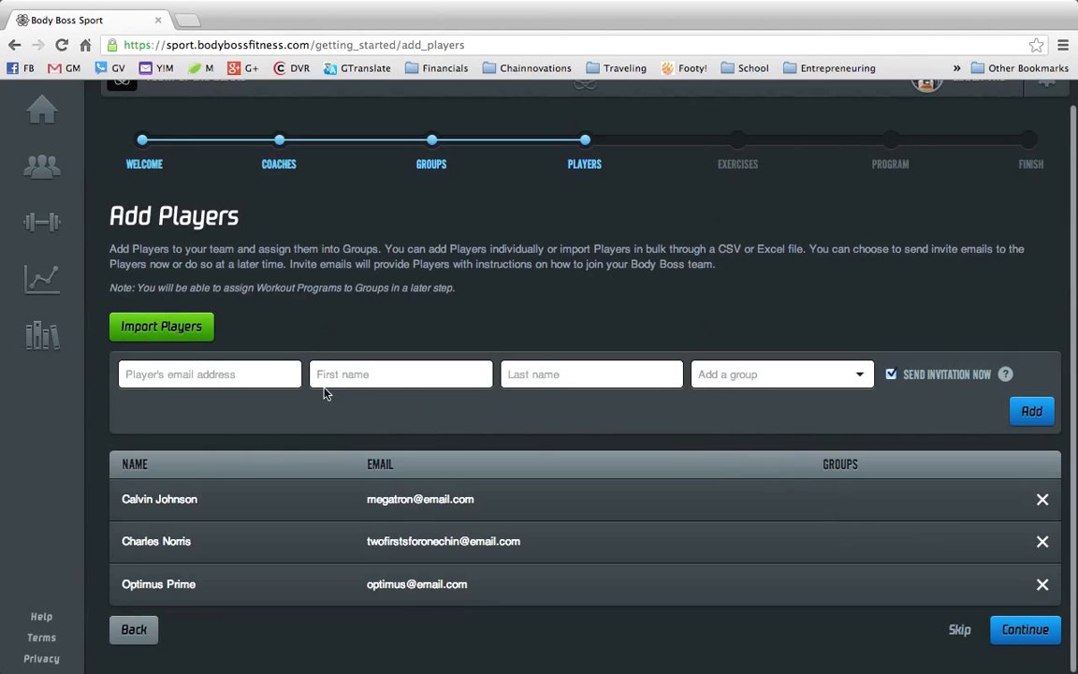
left_click(274, 376)
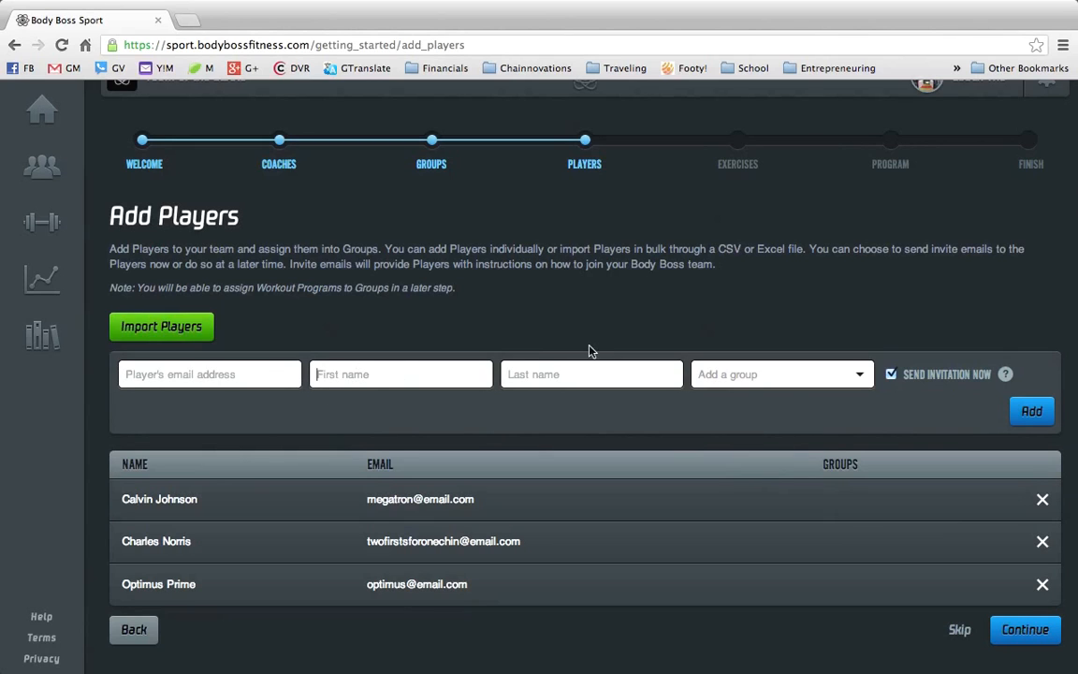
left_click(789, 379)
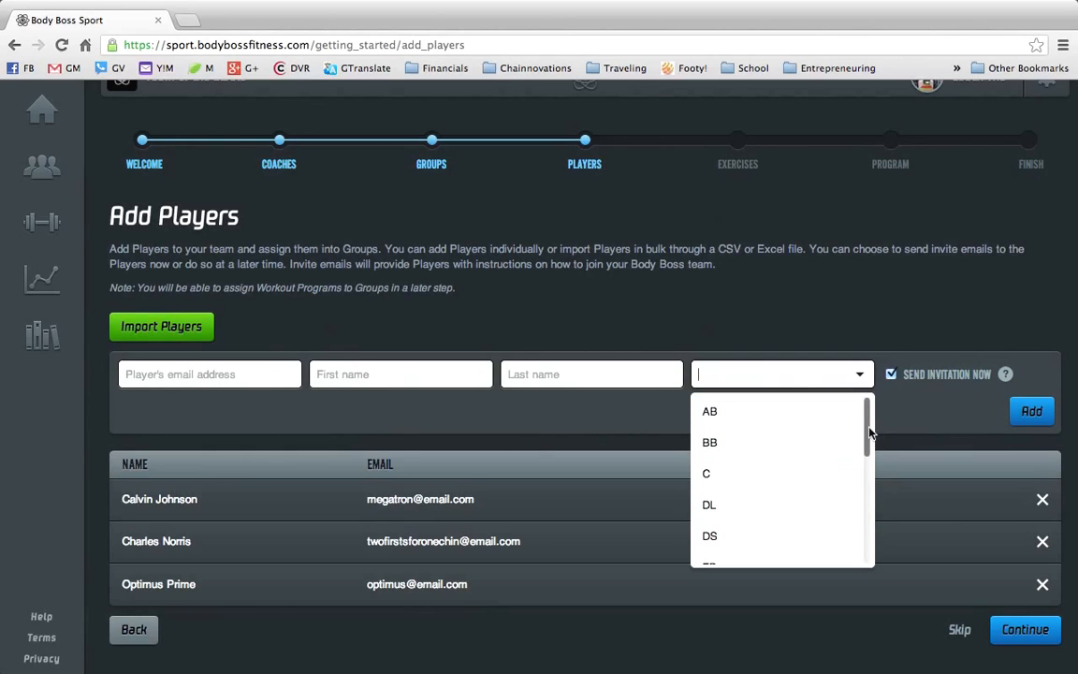
left_click_drag(869, 426, 861, 510)
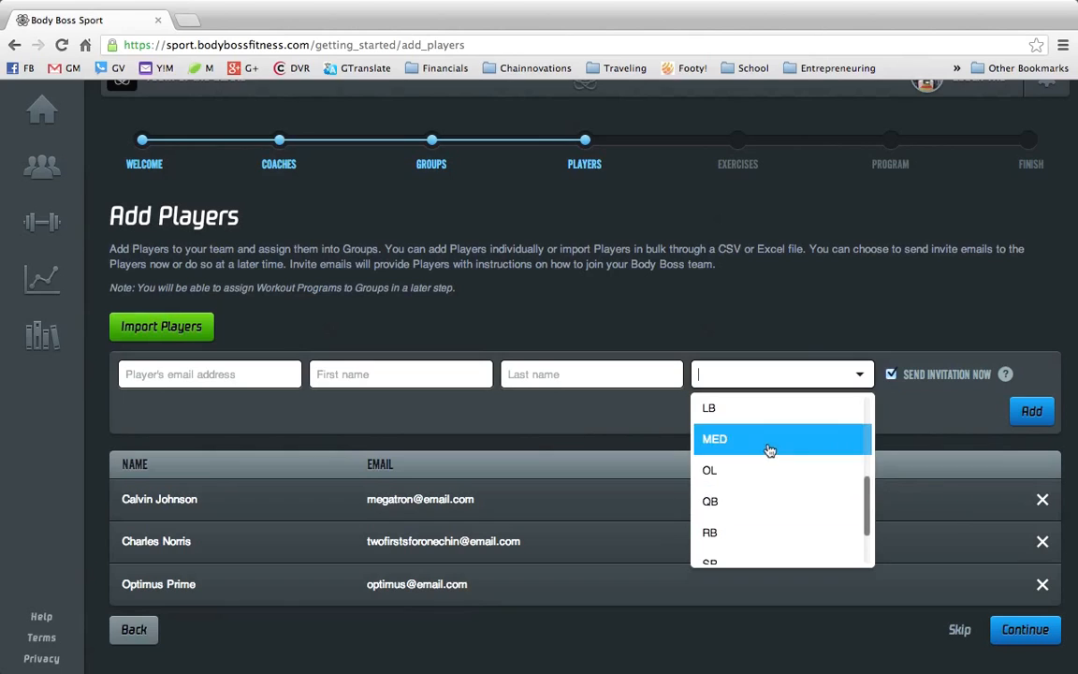
left_click(801, 321)
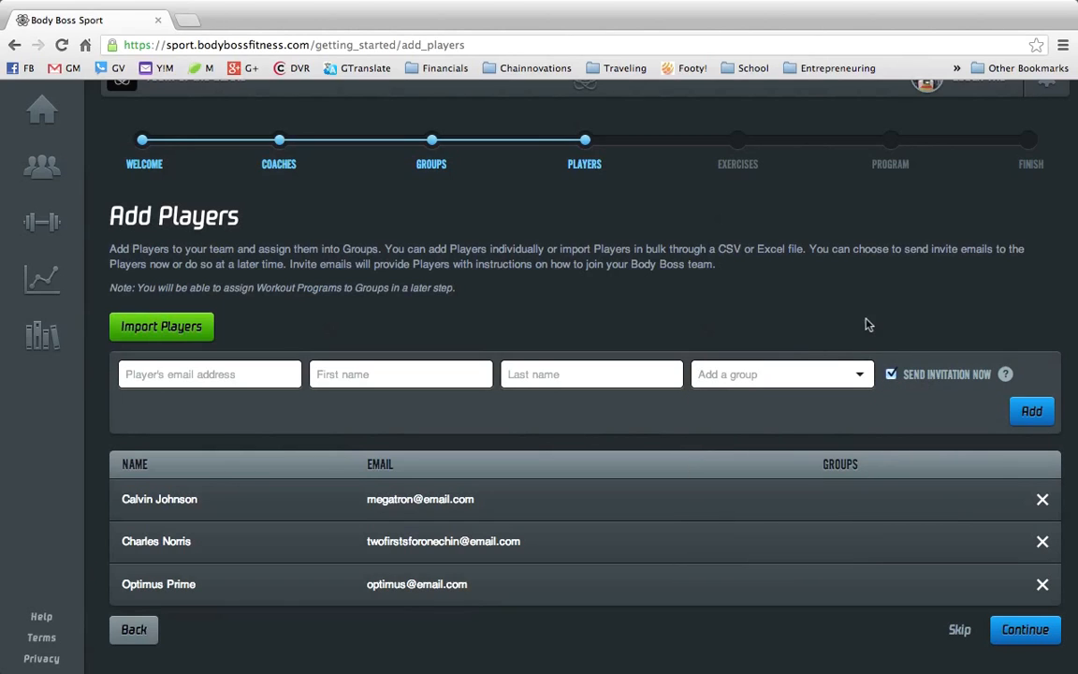
left_click(1019, 631)
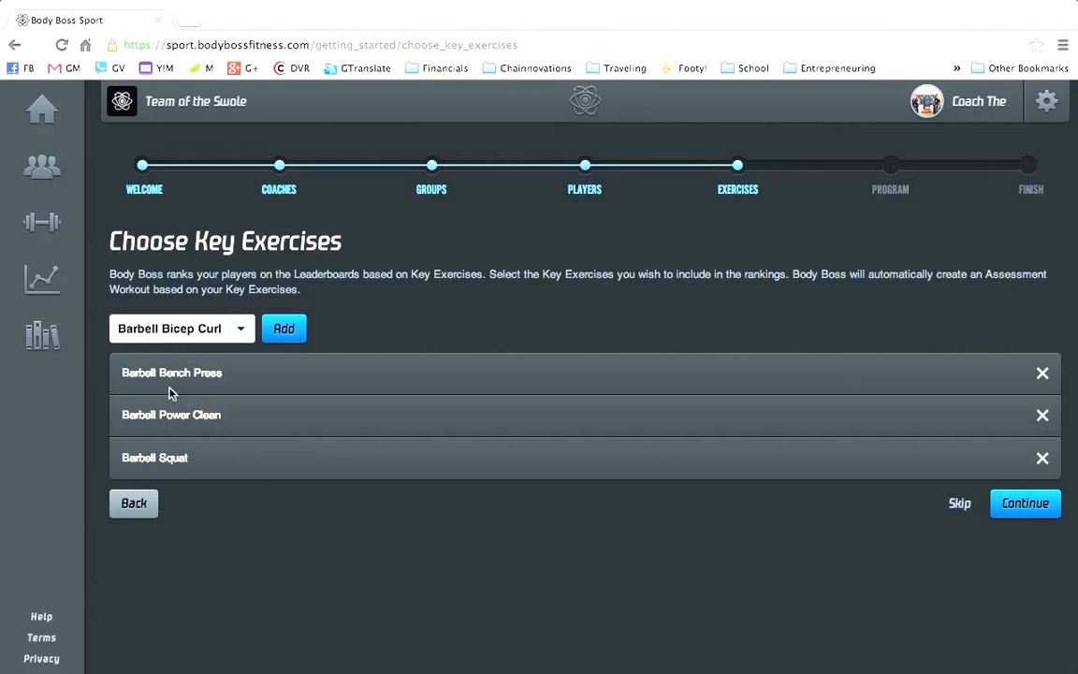
- Add Barbell Deadlift to the key exercises
left_click(205, 334)
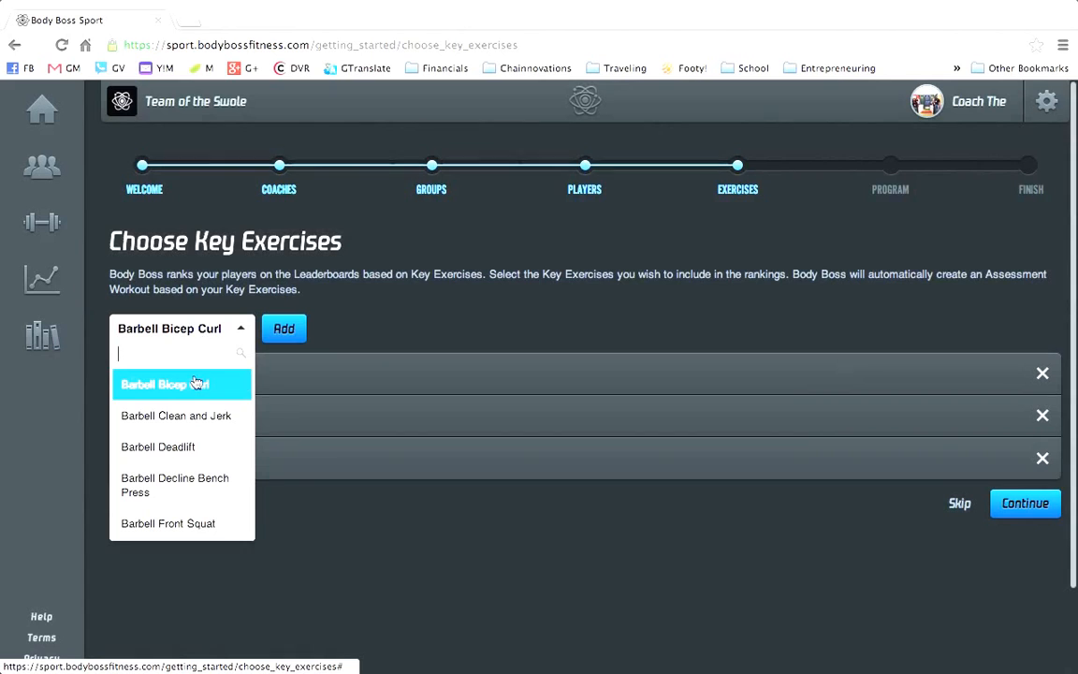
scroll(199, 416, "up", 1)
scroll(200, 416, "down", 5)
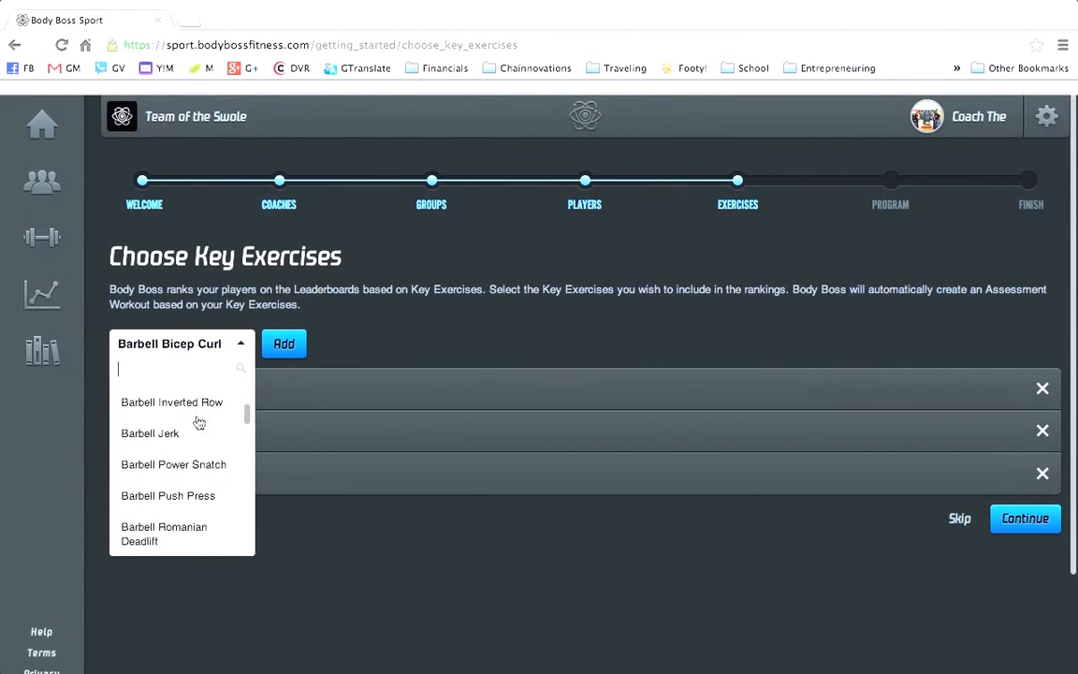
scroll(200, 423, "up", 5)
scroll(200, 423, "down", 1)
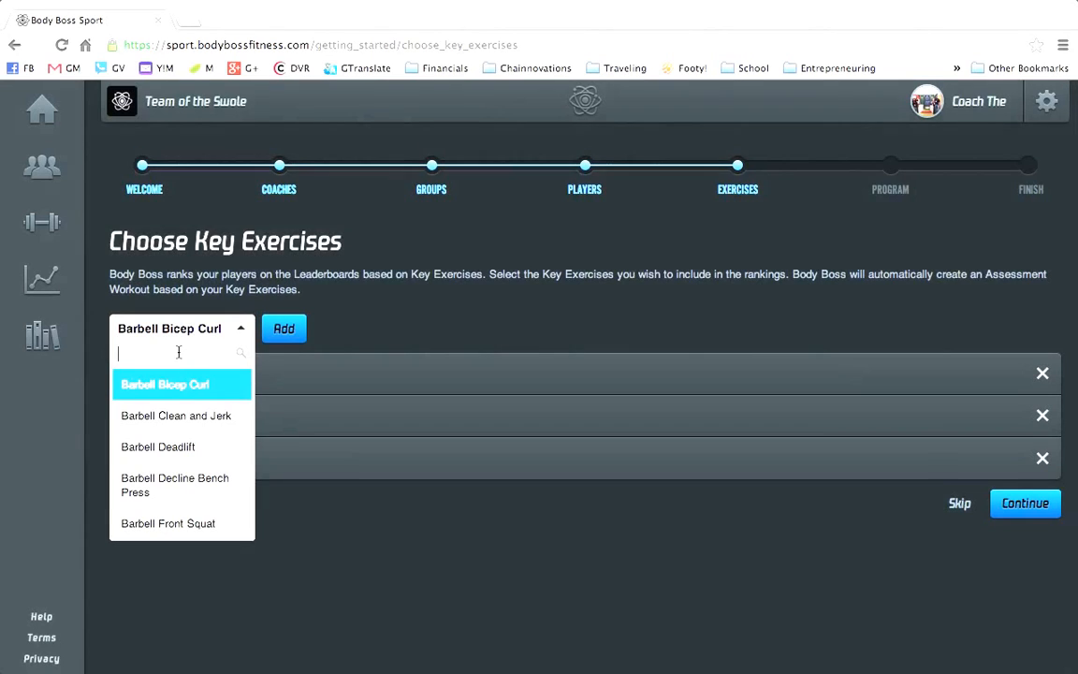
type("dead")
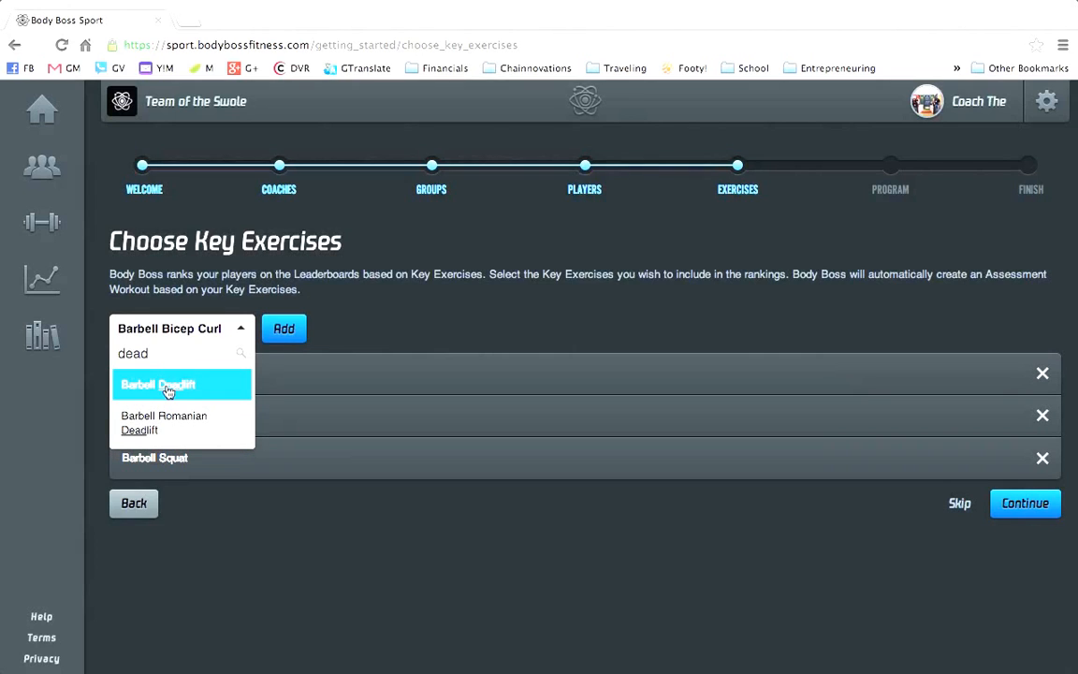
left_click(163, 385)
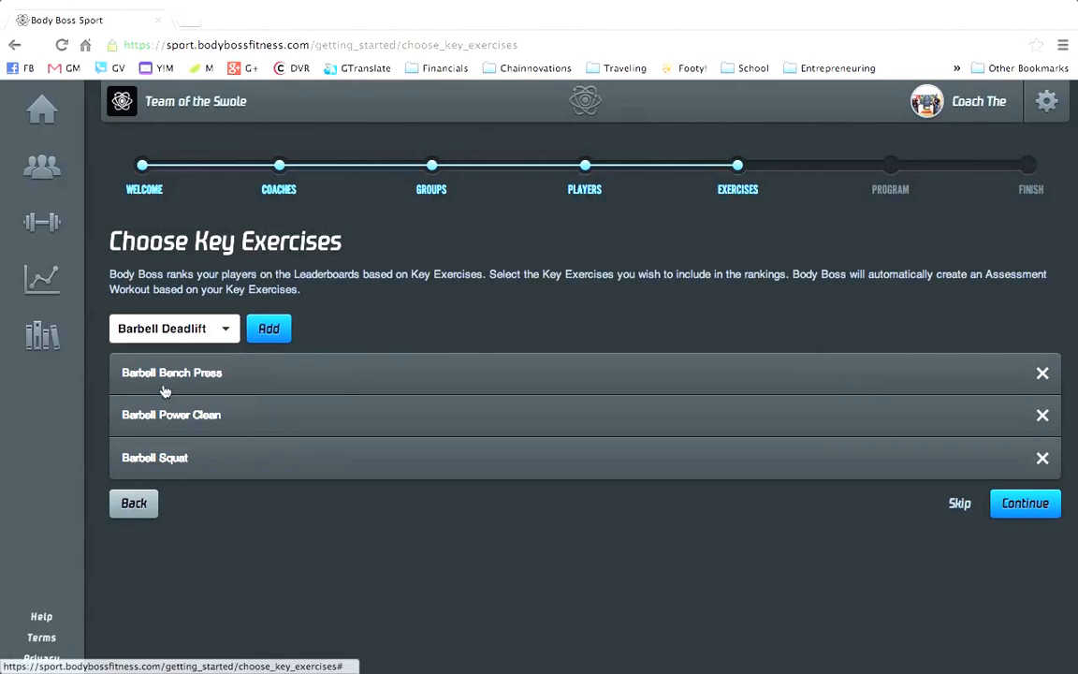
left_click(266, 332)
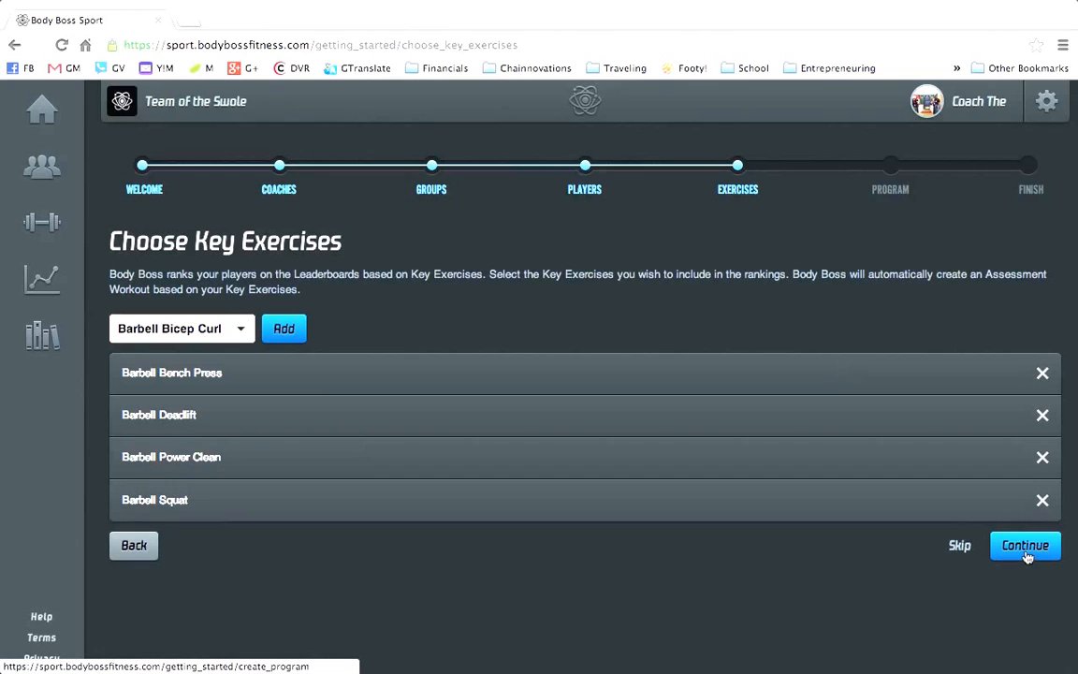
- Continue to the program step and review the exercises in the Key Exercises Assessment workout
left_click(1019, 554)
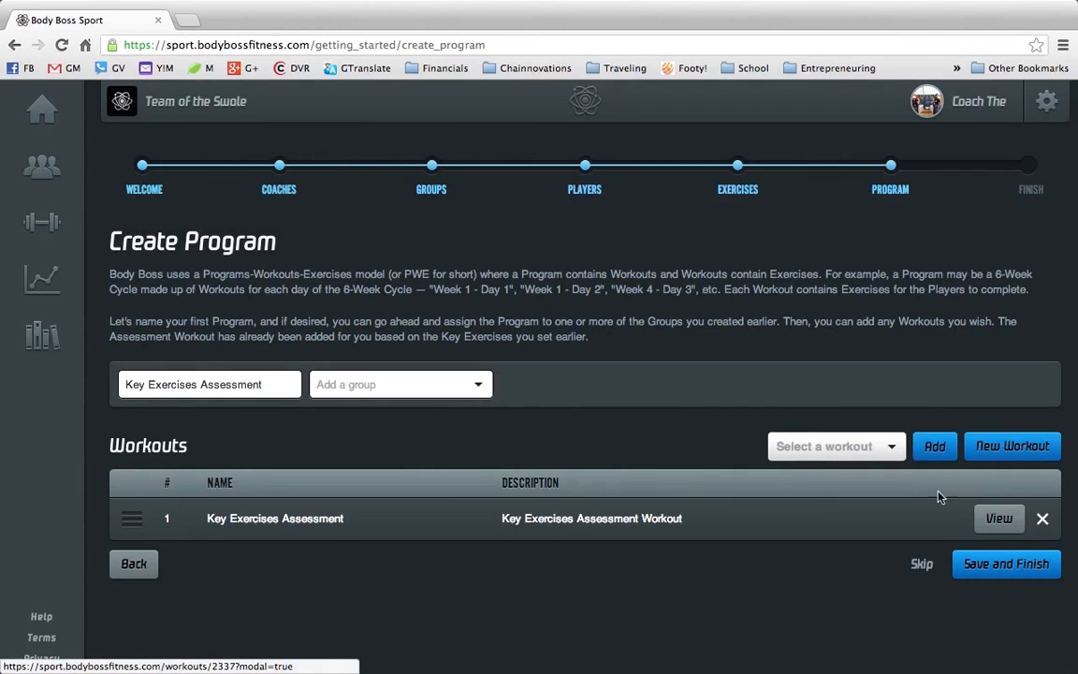
left_click(998, 517)
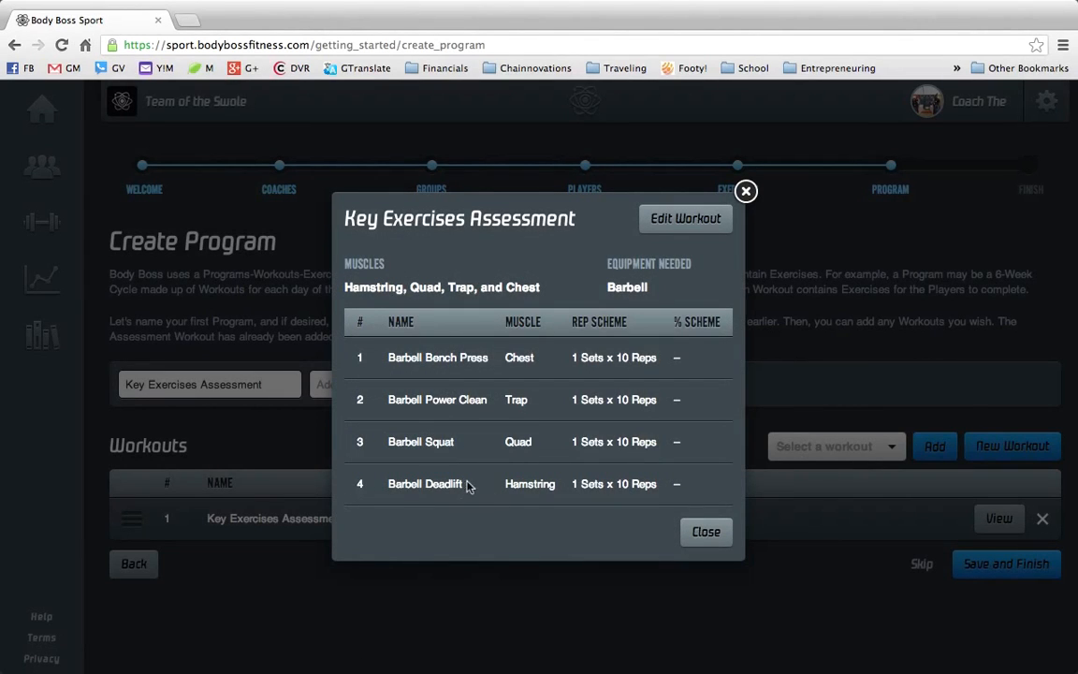
left_click(704, 535)
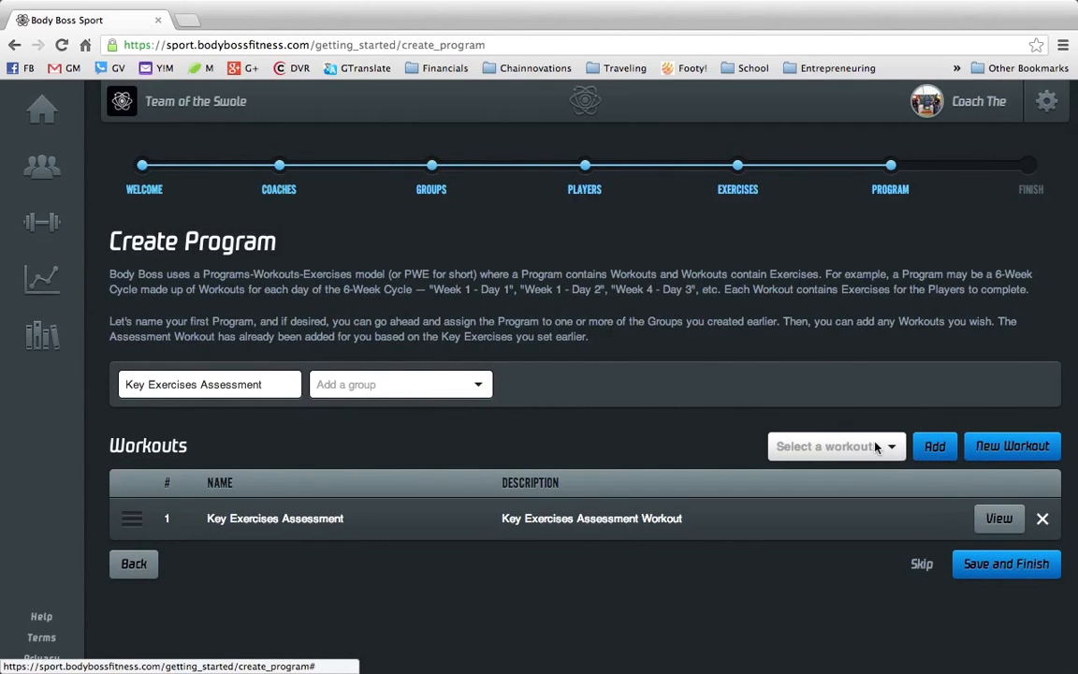
- Create a new workout named Monday with the description Push Day
left_click(994, 452)
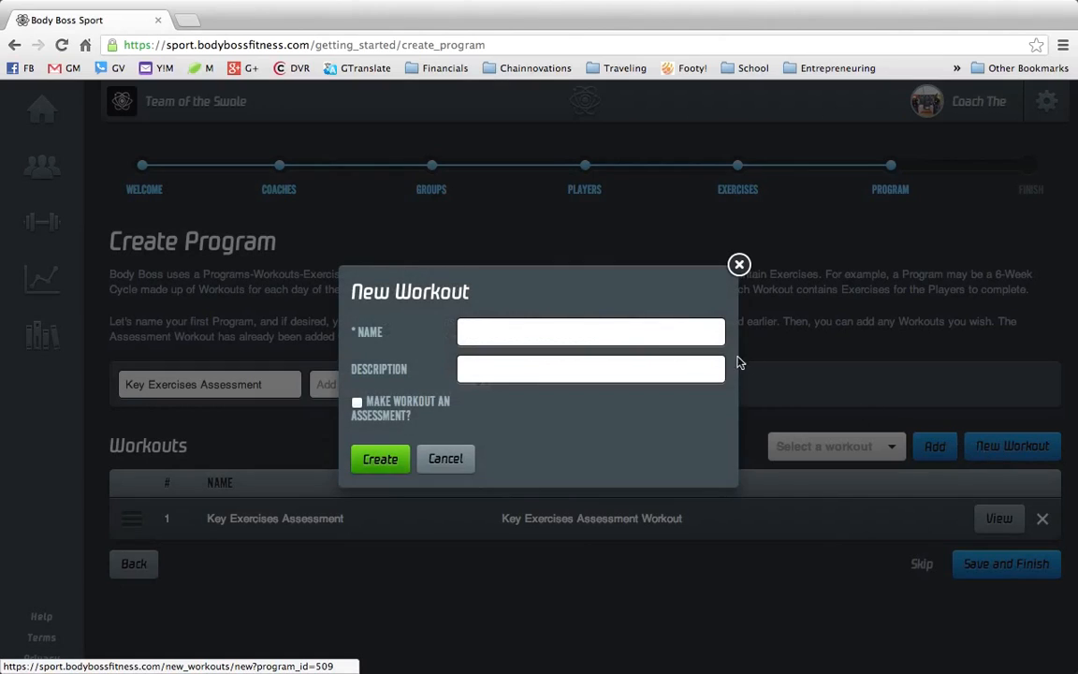
type("Monday")
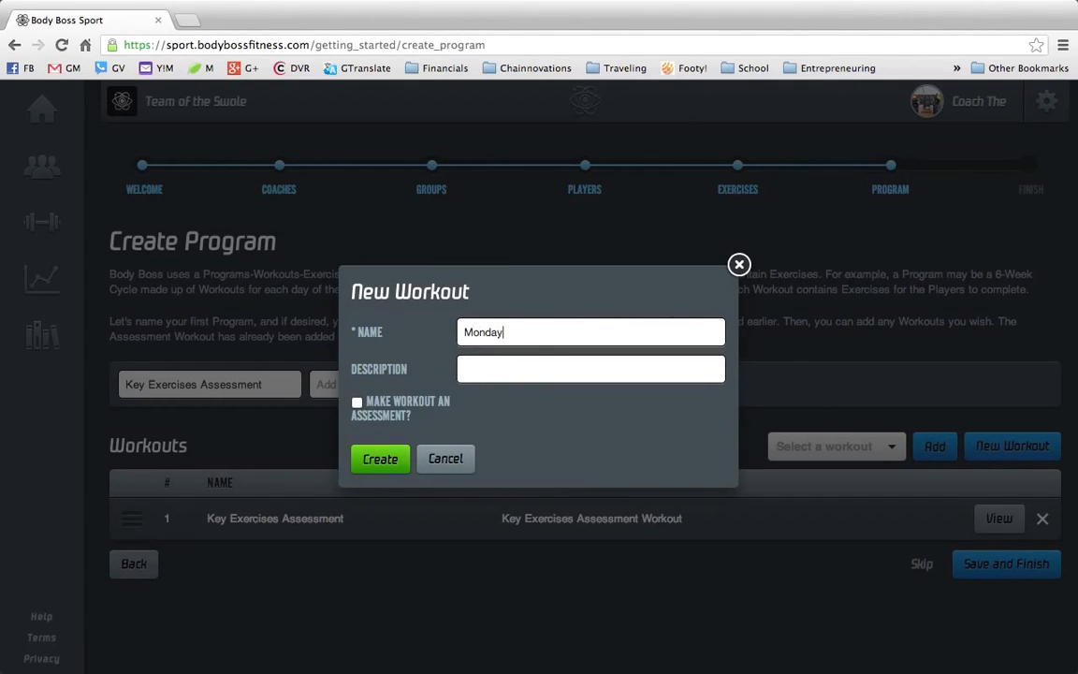
type("Push Day")
left_click(389, 463)
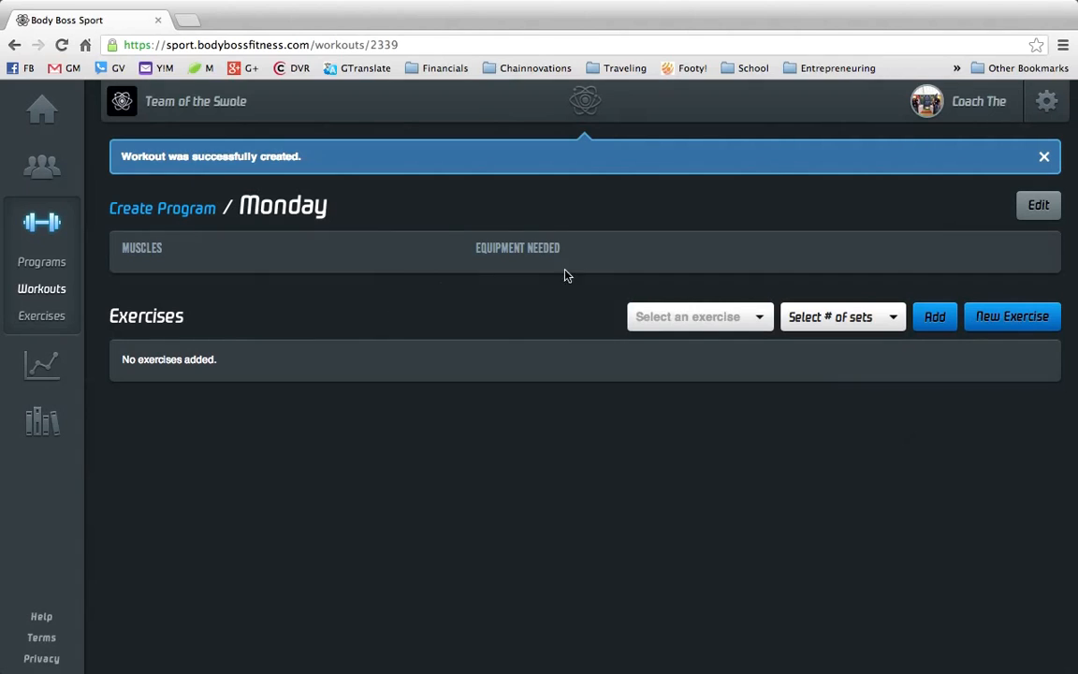
- Add Barbell Bench Press to the Monday workout with 3 sets
left_click(673, 320)
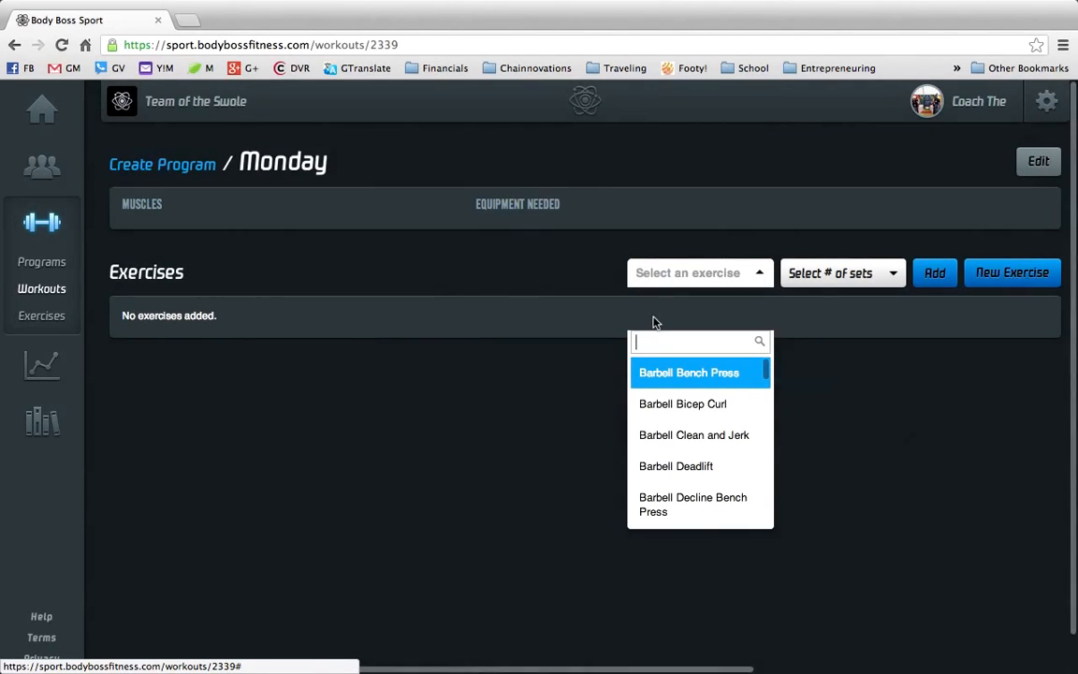
left_click(685, 375)
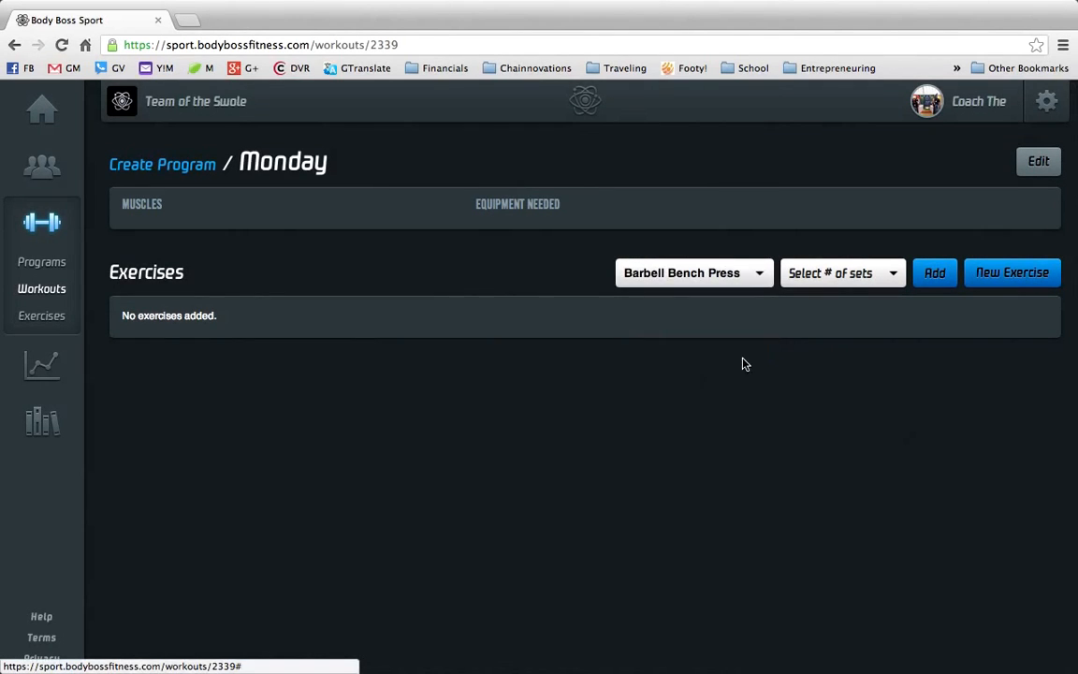
left_click(854, 282)
left_click(850, 323)
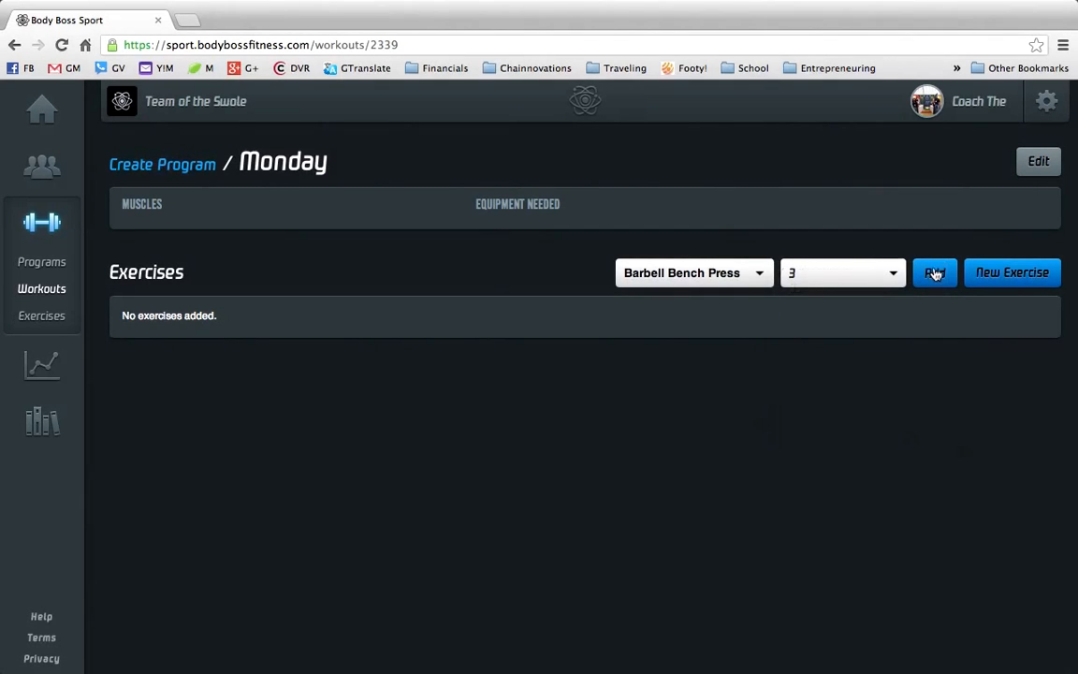
left_click(937, 273)
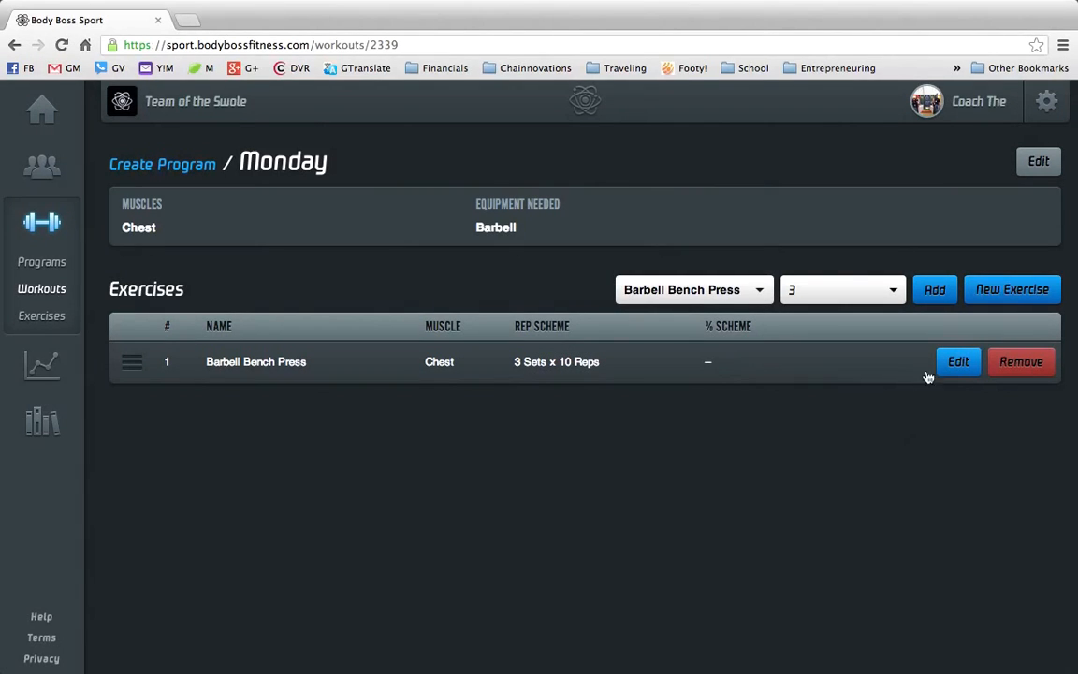
- Set all three Barbell Bench Press sets to 5 target reps at 80 percent
left_click(957, 365)
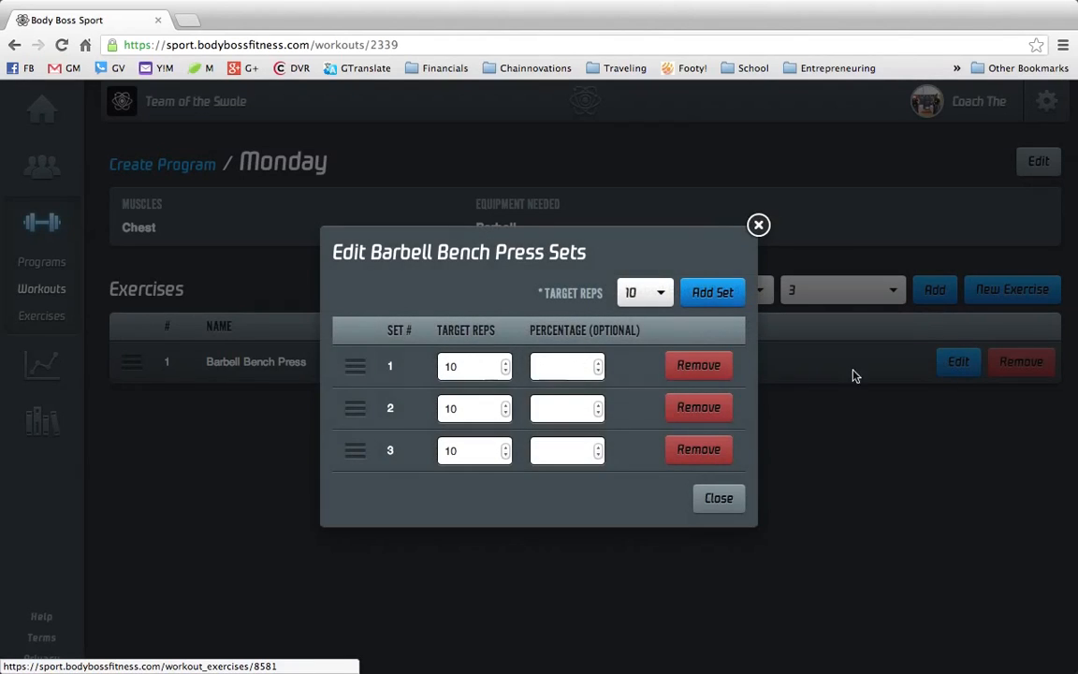
left_click(487, 368)
key("BackSpace")
key("BackSpace")
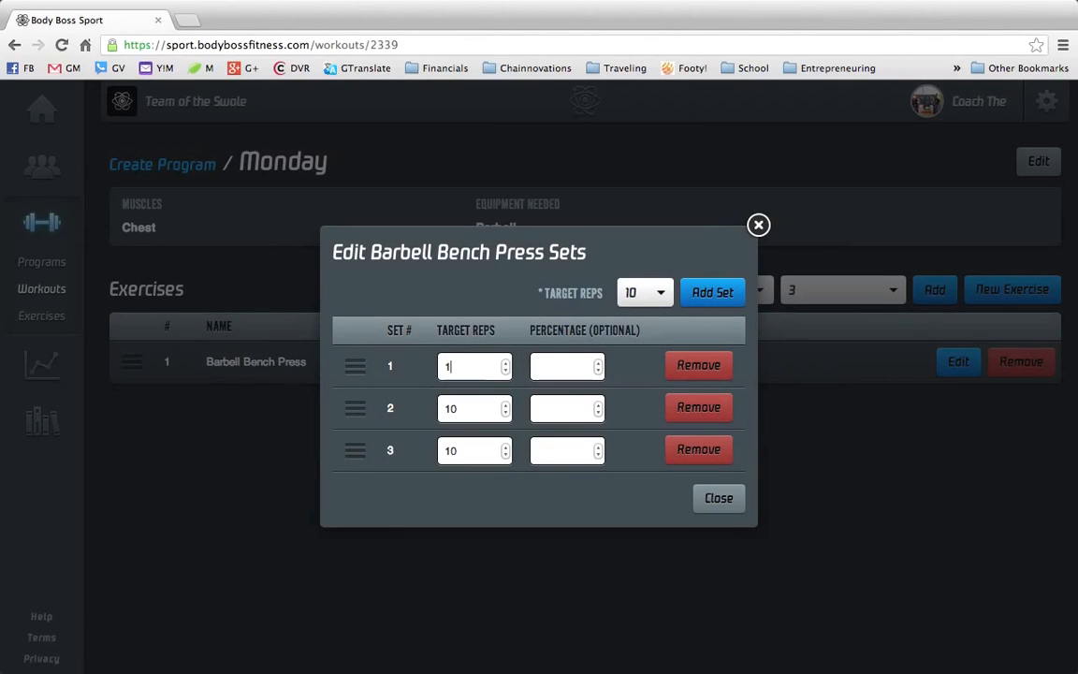
type("5")
type("80")
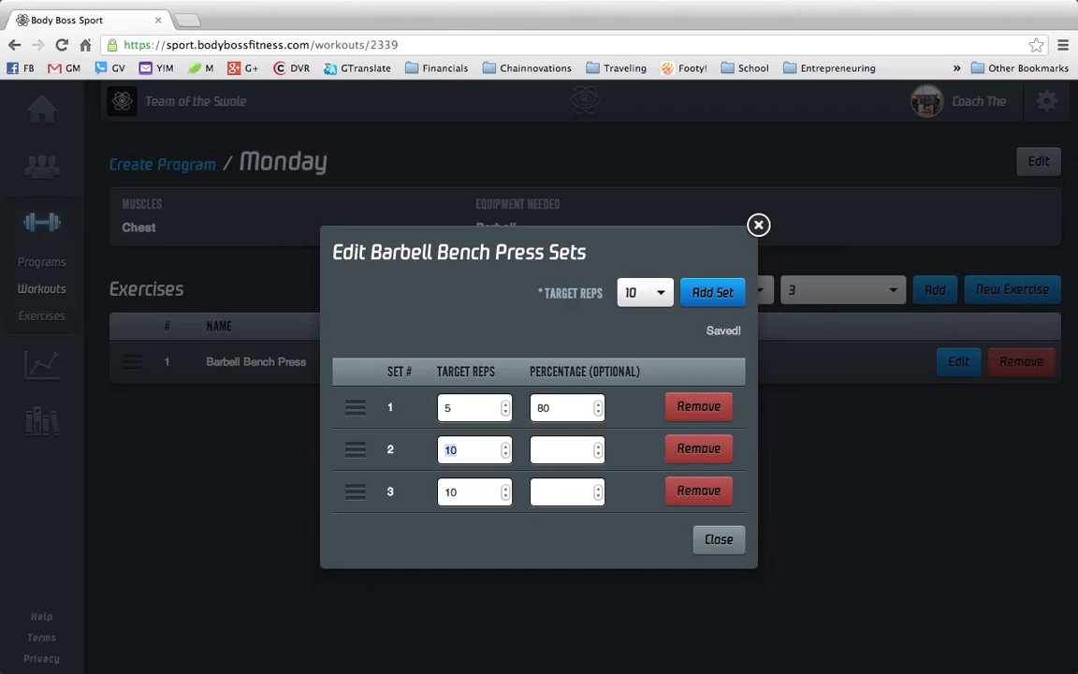
key("Tab")
key("Tab")
type("5")
key("Tab")
type("80")
key("Tab")
key("Tab")
type("5")
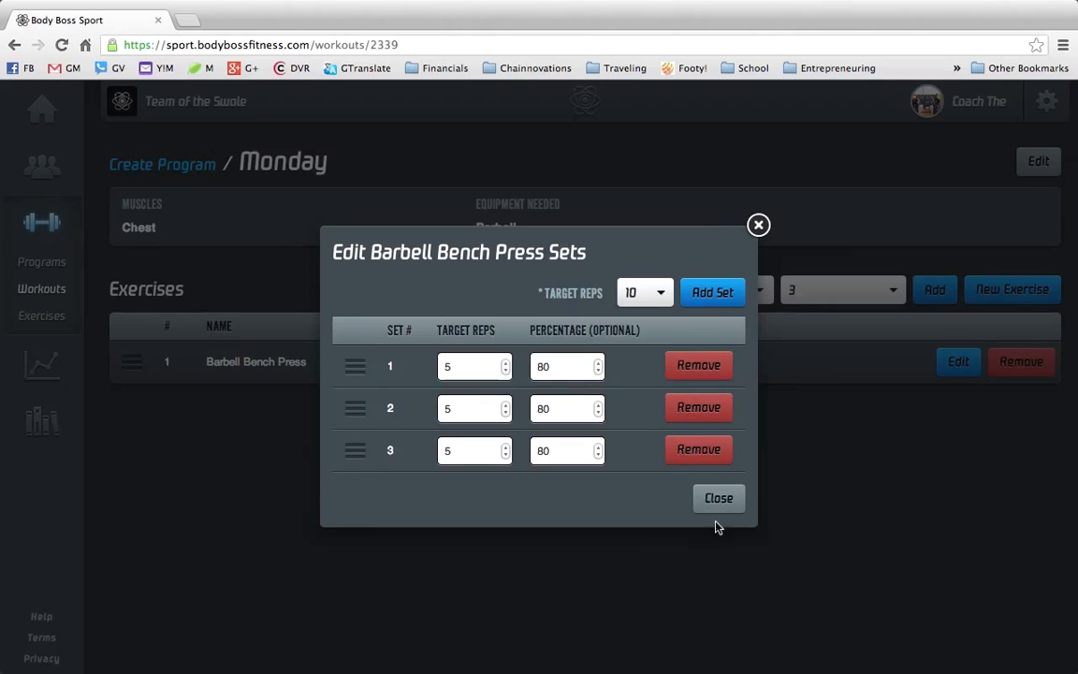
left_click(719, 499)
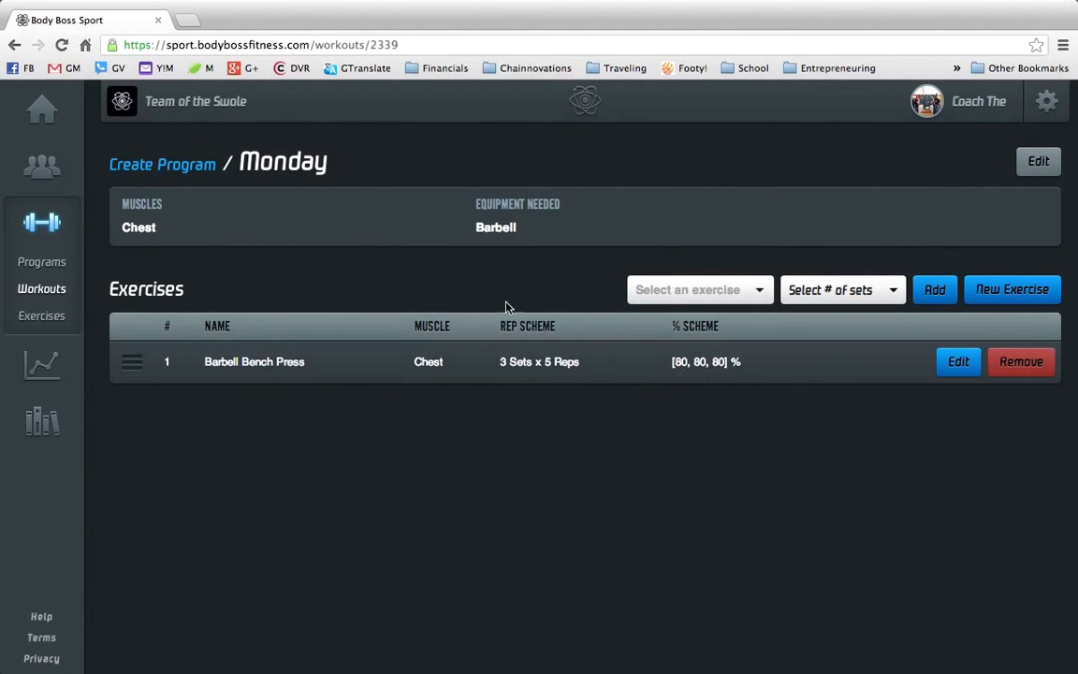
- Return to the program and add the Monday workout to it
left_click(188, 174)
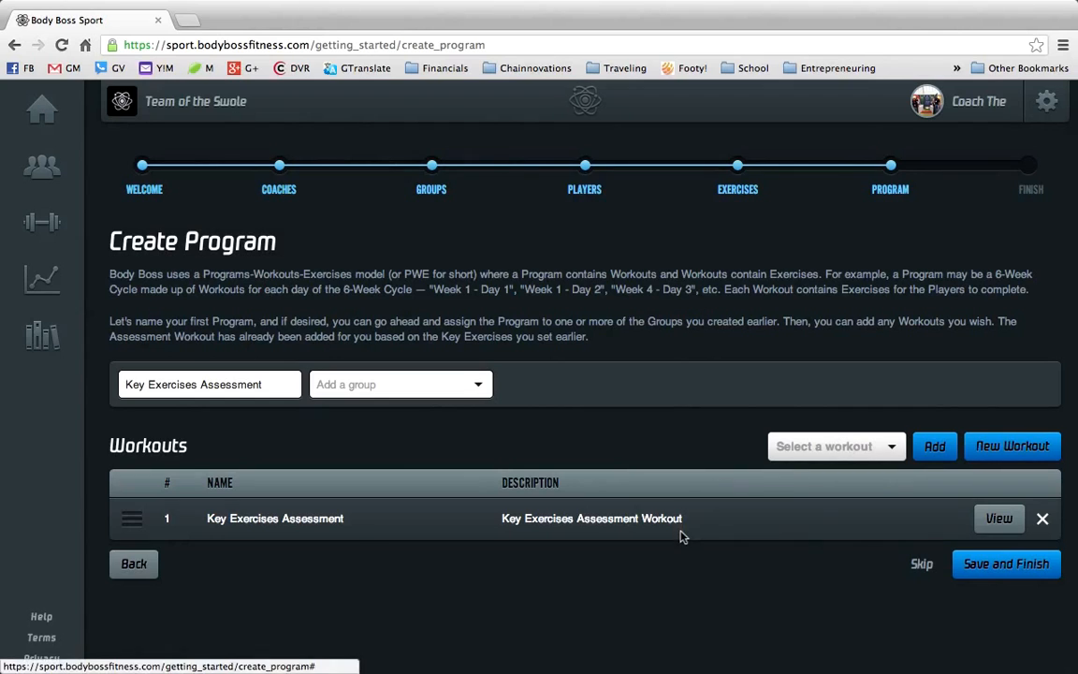
left_click(814, 447)
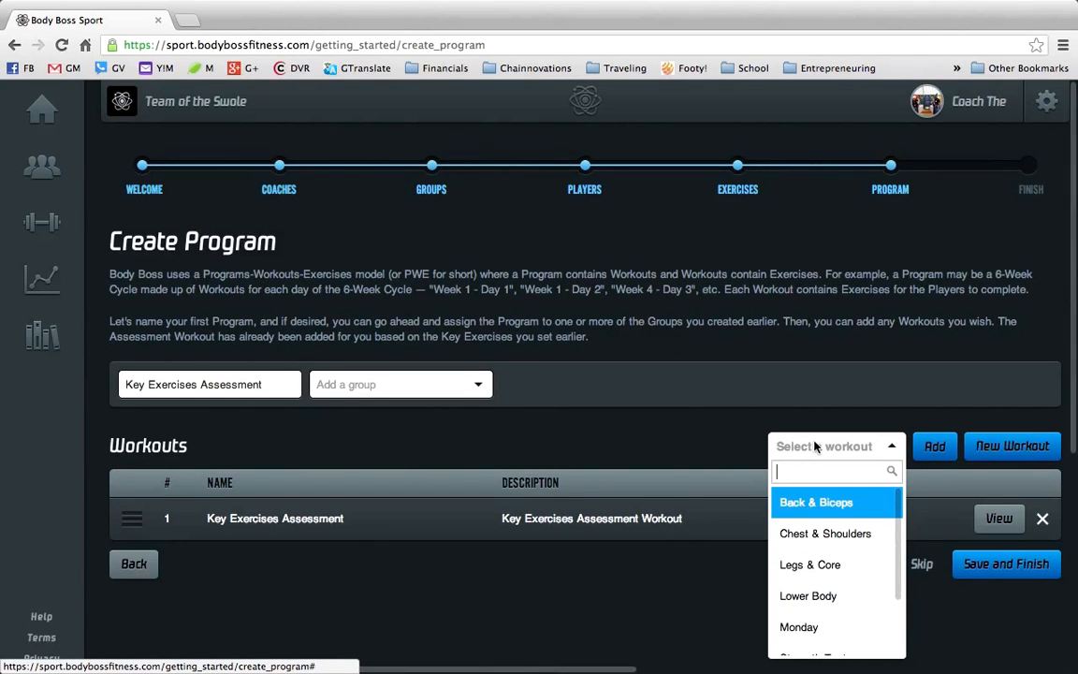
type("monday")
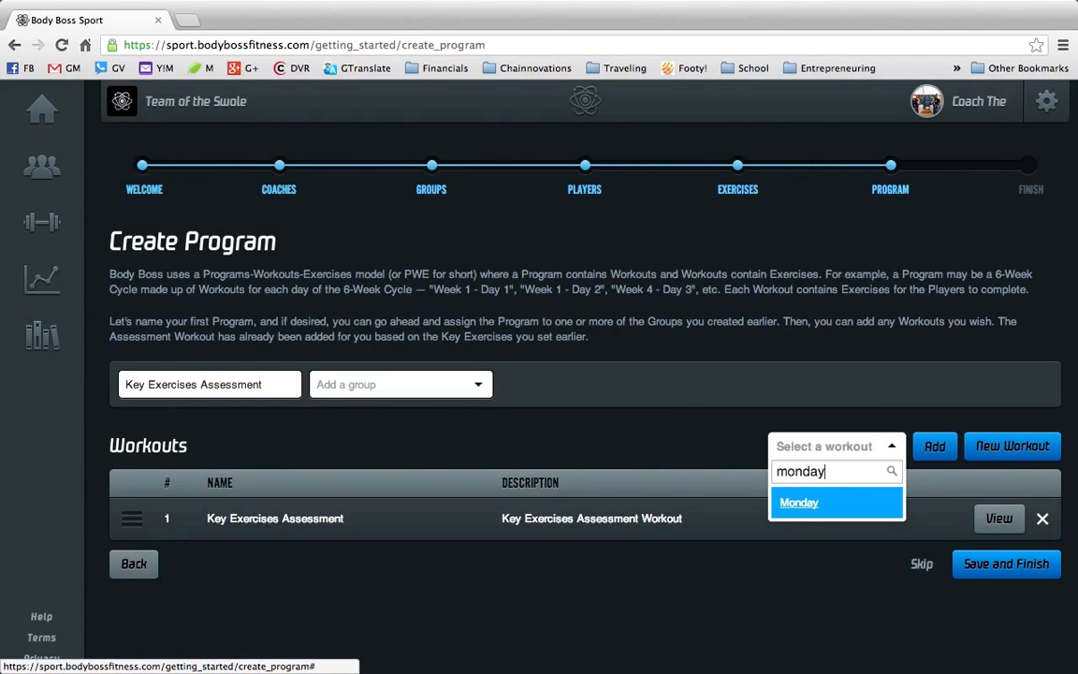
left_click(818, 505)
left_click(937, 454)
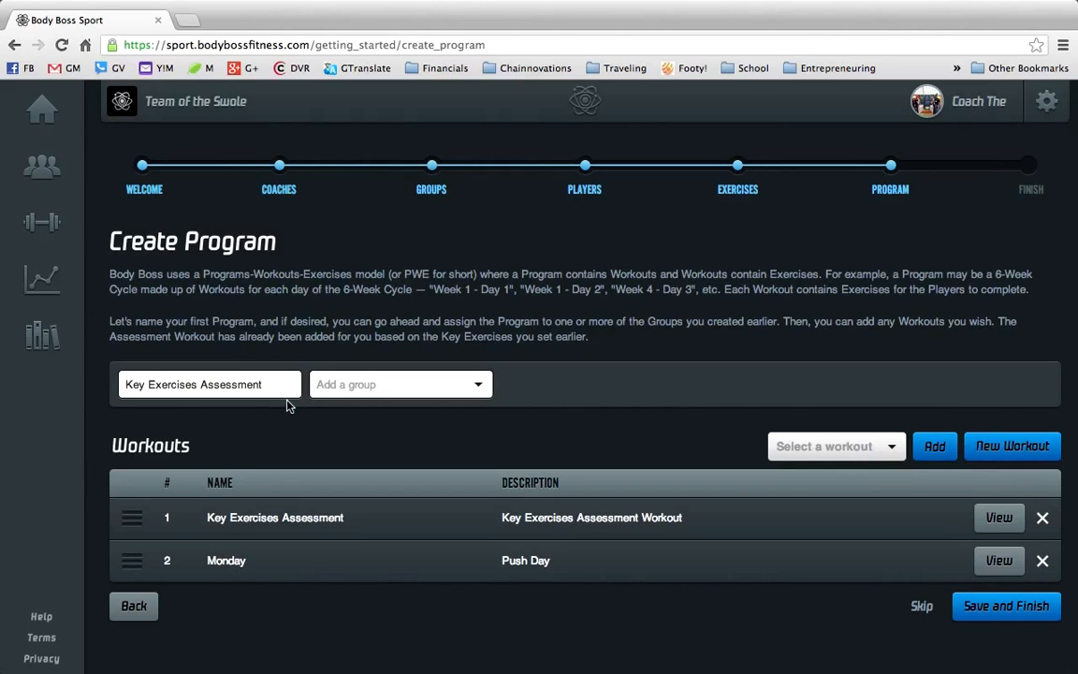
- Rename the program Swole Program
left_click_drag(265, 388, 86, 389)
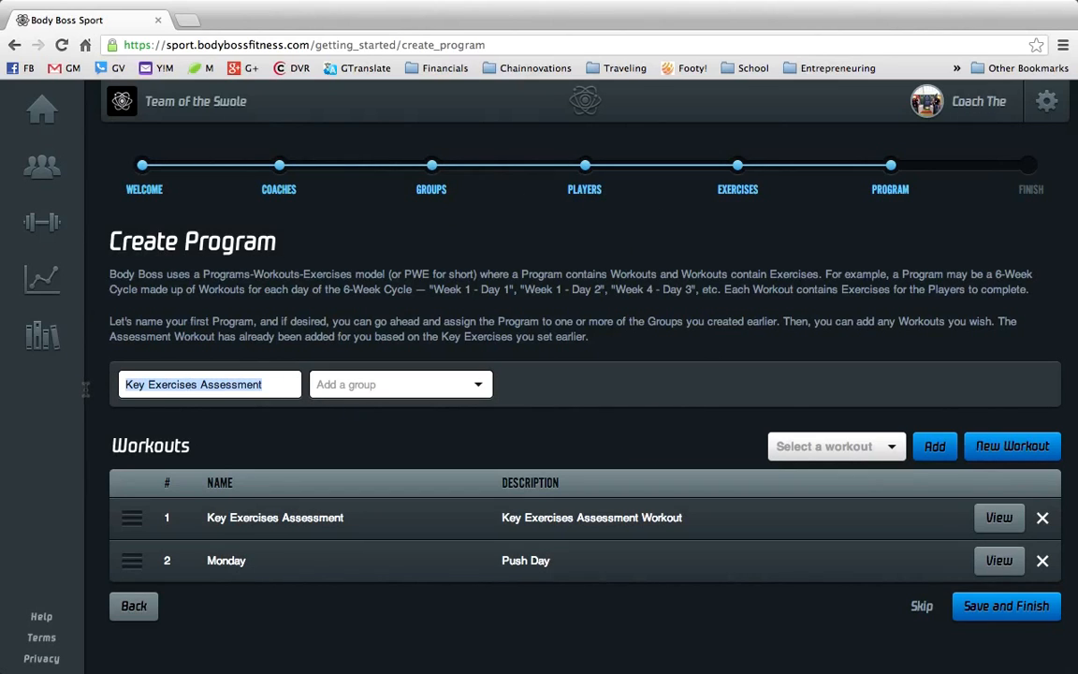
type("Swo")
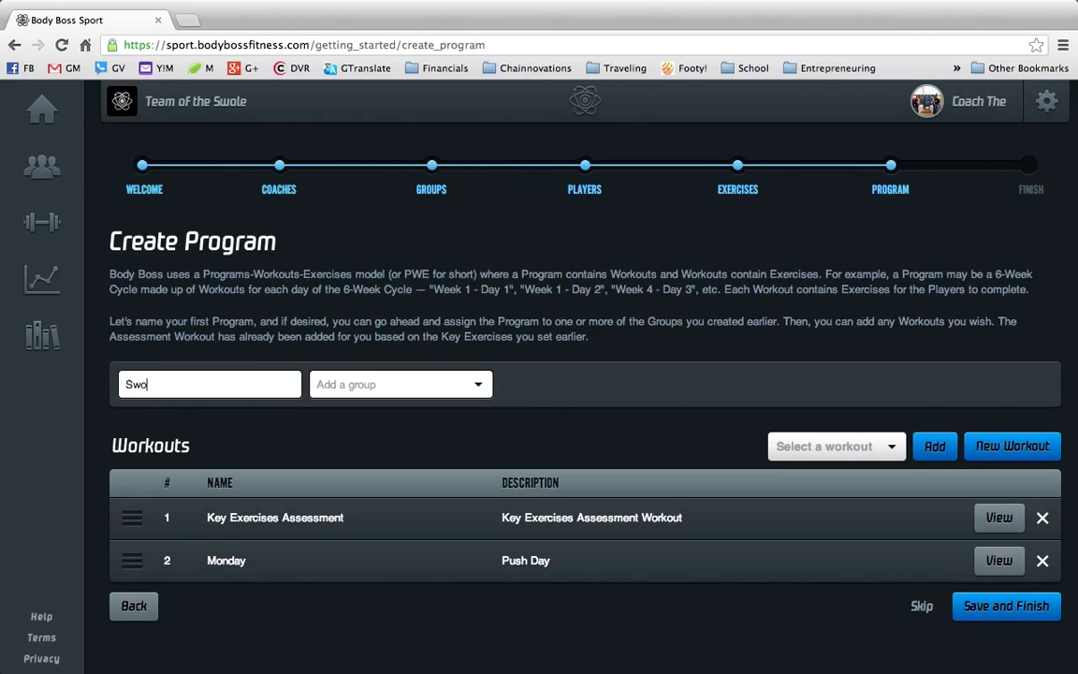
type("le Program")
left_click(385, 385)
scroll(398, 463, "up", 1)
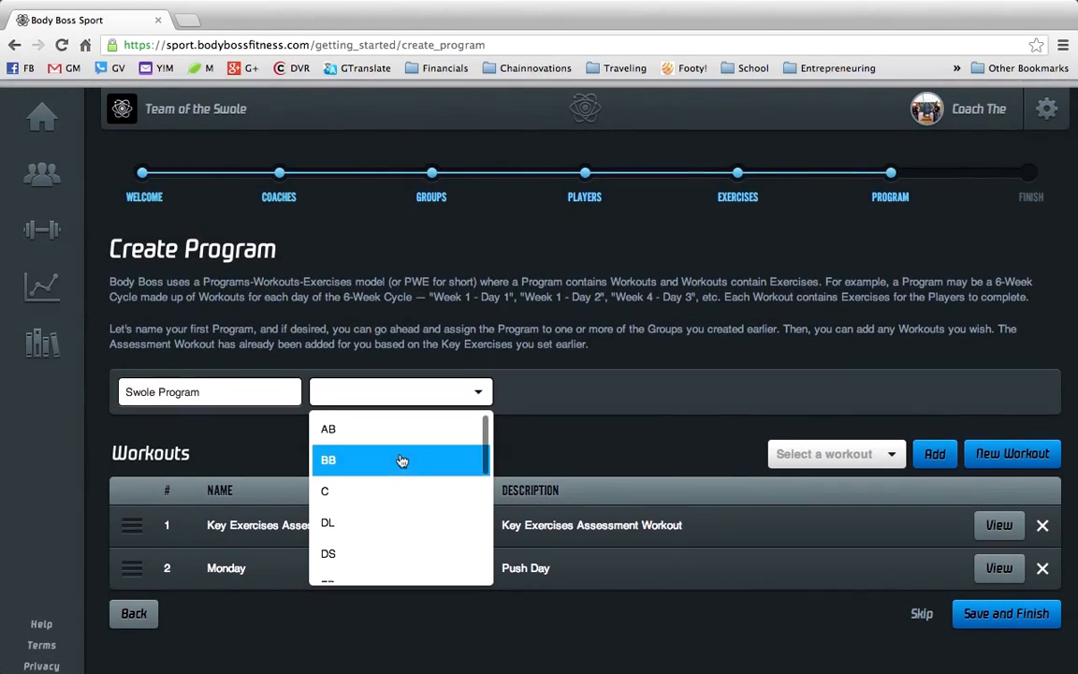
scroll(400, 462, "down", 5)
scroll(401, 462, "down", 3)
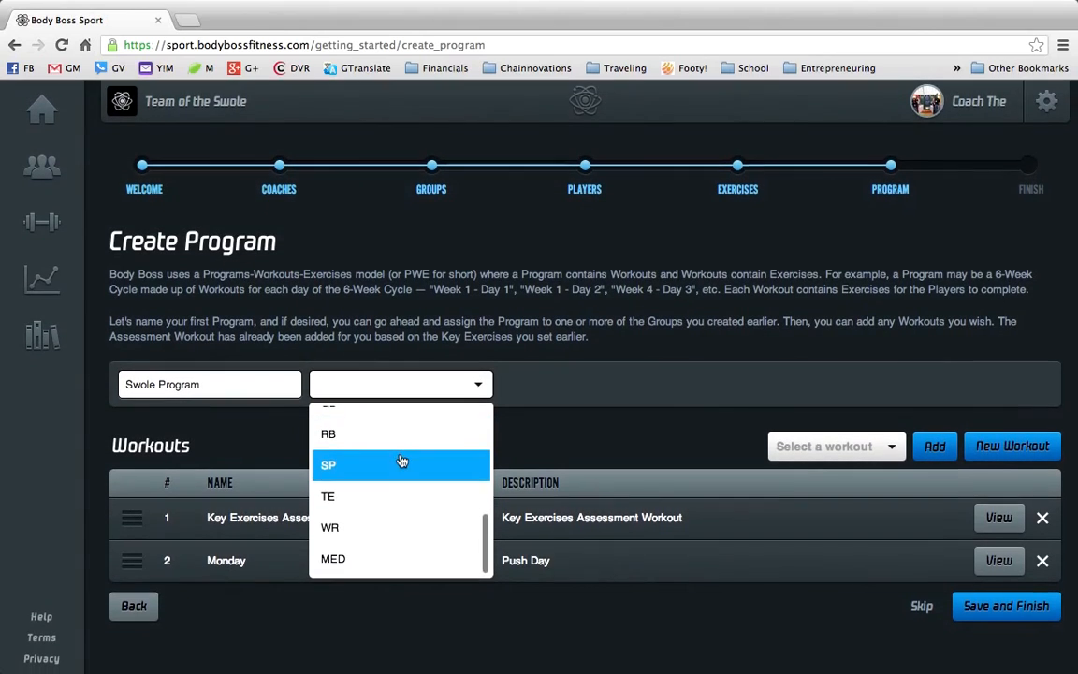
scroll(401, 460, "up", 6)
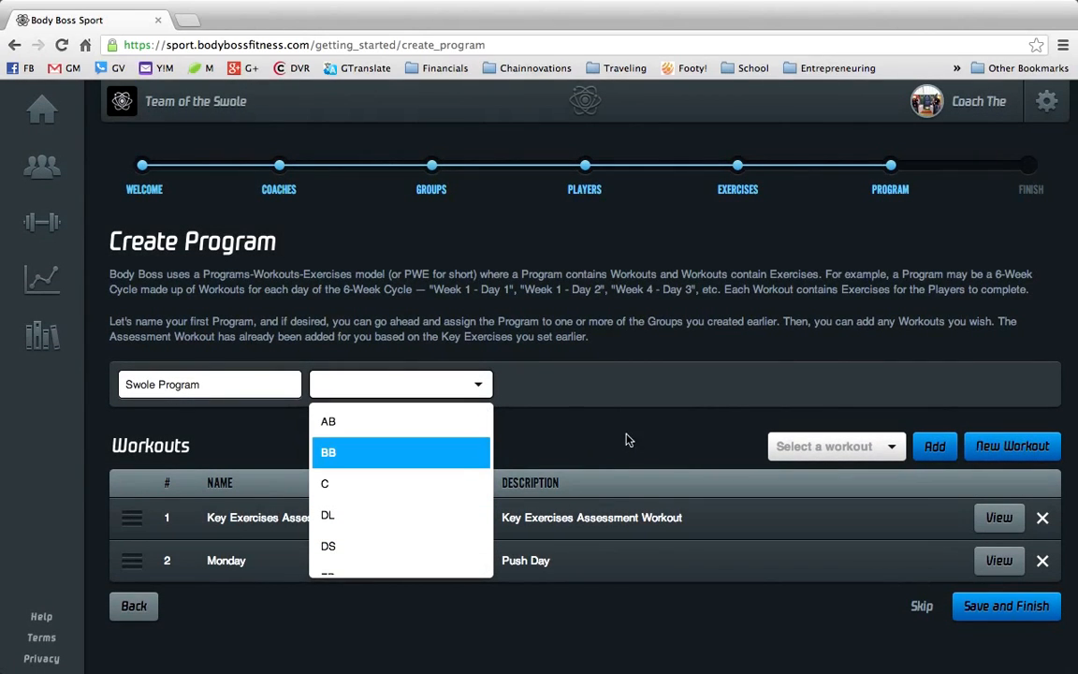
scroll(422, 496, "down", 7)
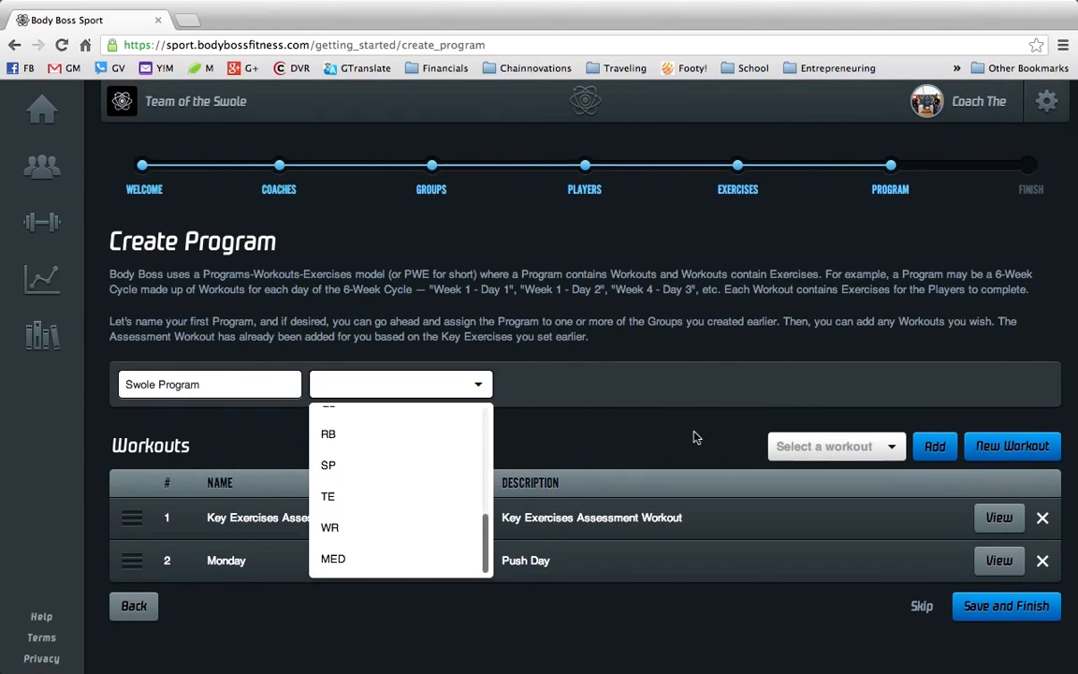
left_click(649, 418)
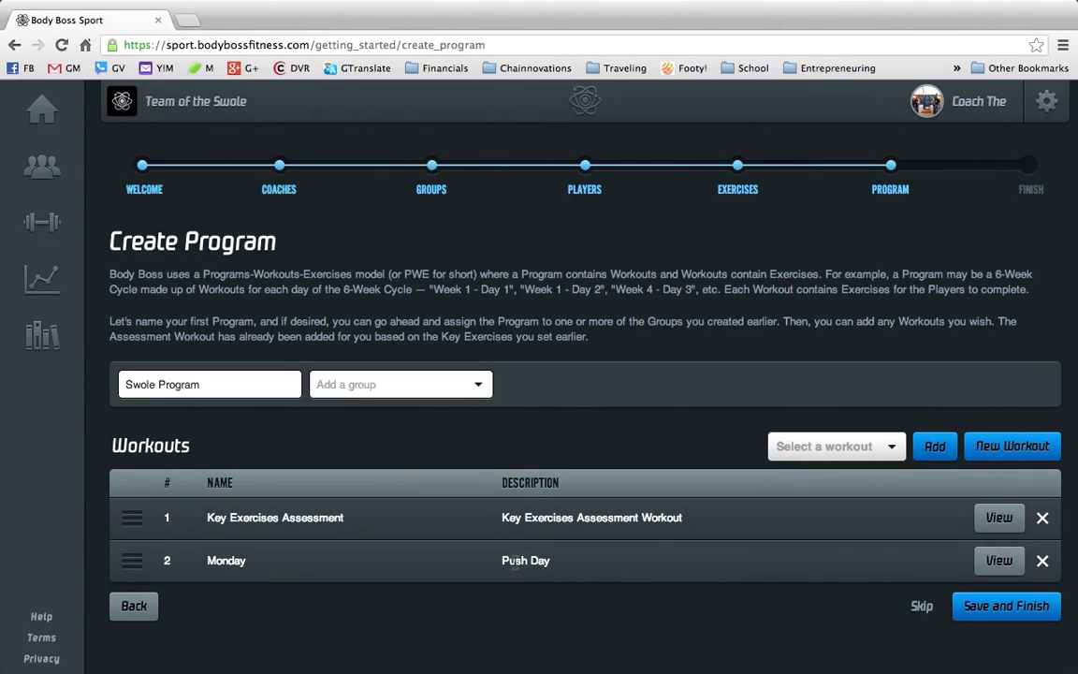
- Preview the Monday workout's exercises, then save the Swole Program and finish the Getting Started wizard
left_click(999, 562)
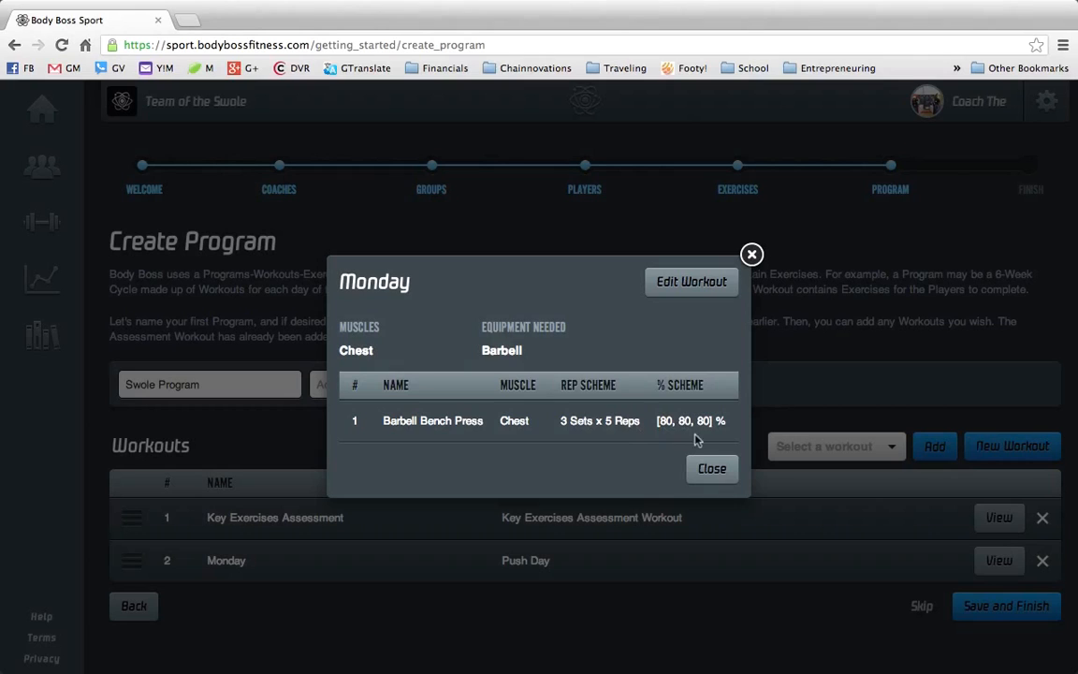
left_click(715, 468)
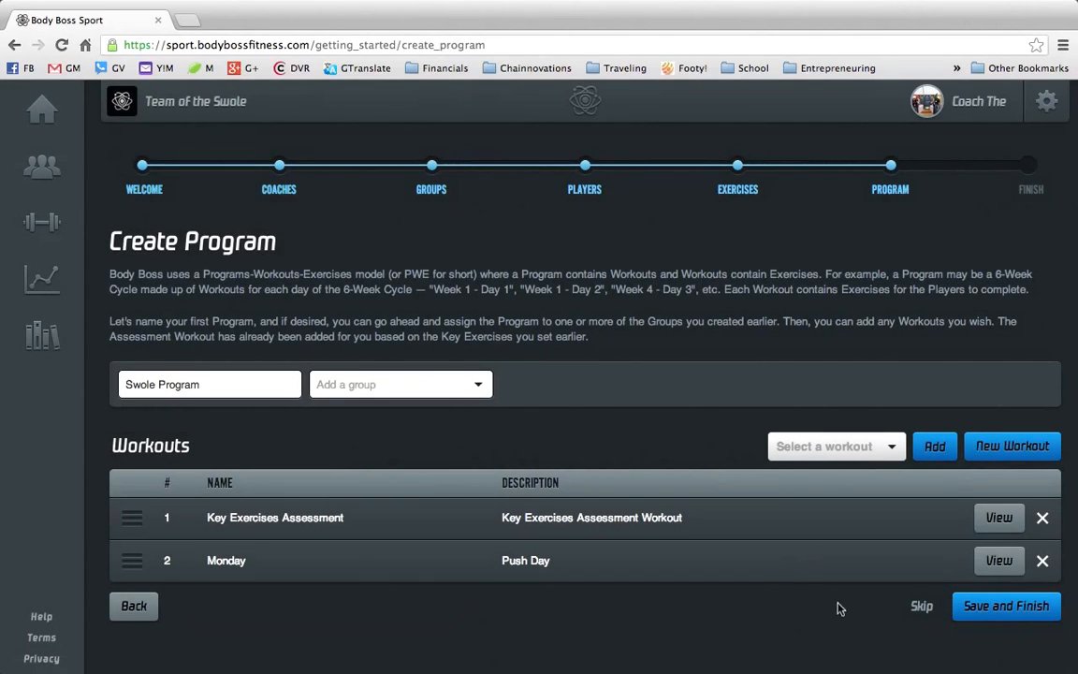
left_click(996, 607)
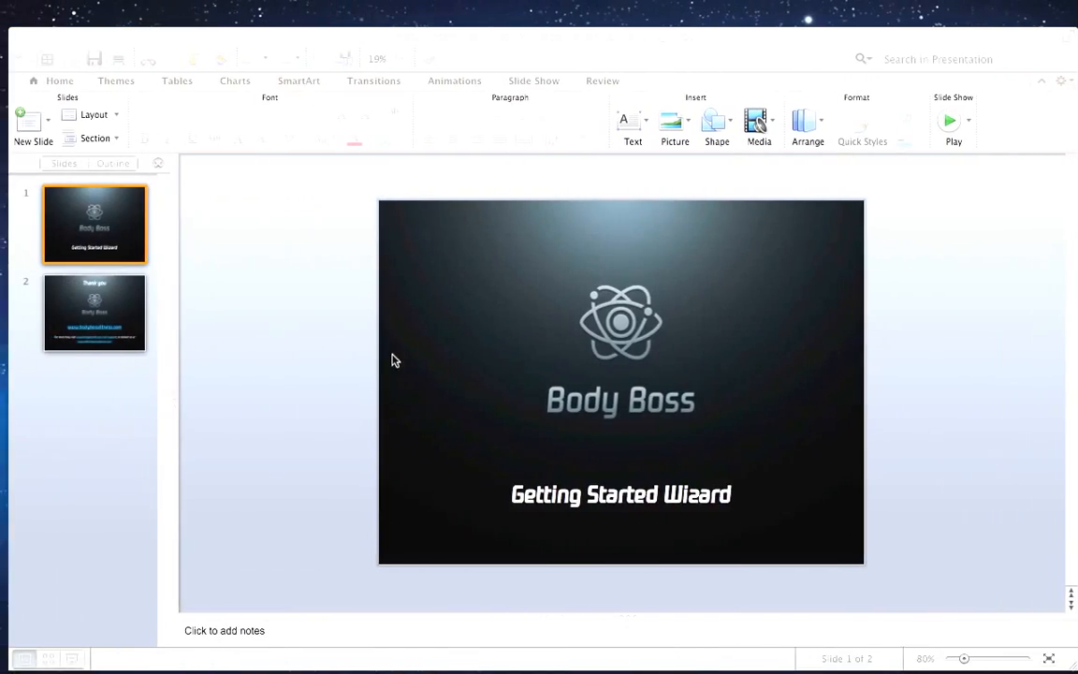
key("Right")
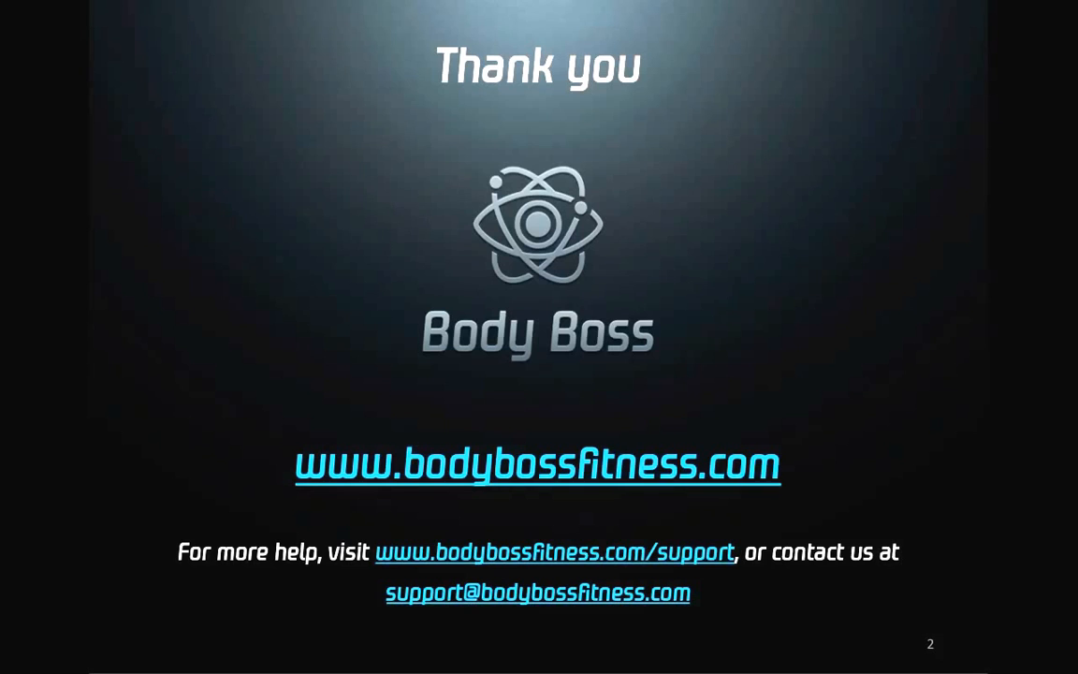